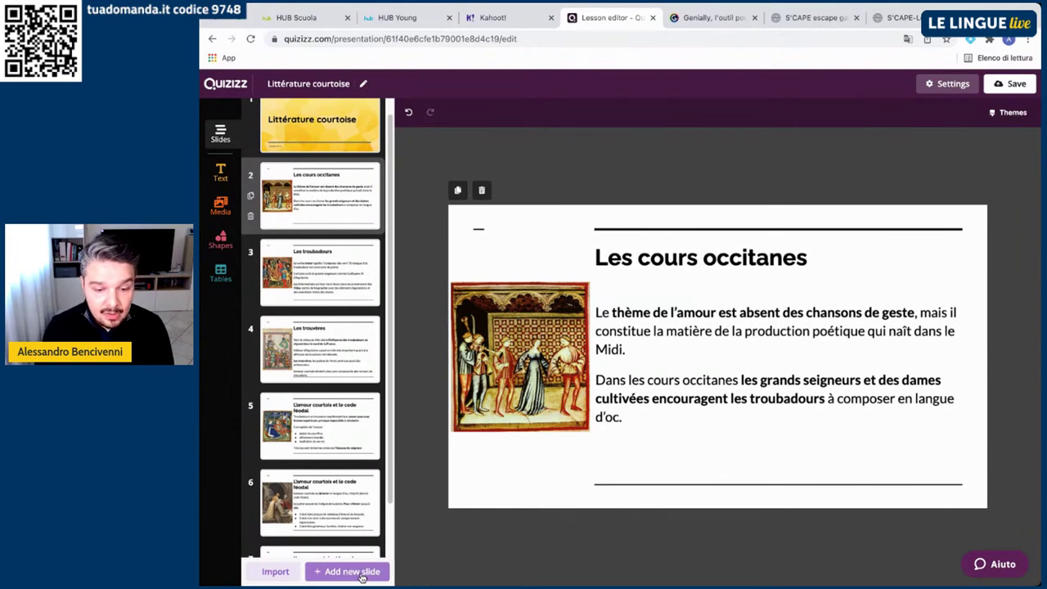
Add a multiple-choice question after the "Les cours occitanes" slide: "Quel thème est à la base de la production poétique qui naît dans le Midi?"
click(360, 573)
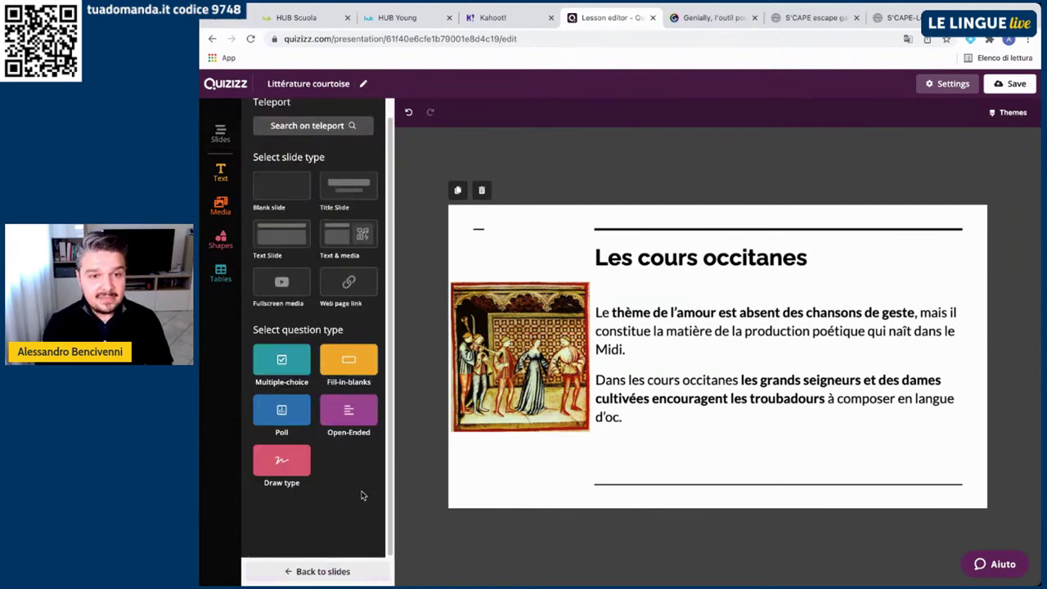
scroll(357, 515, up, 1)
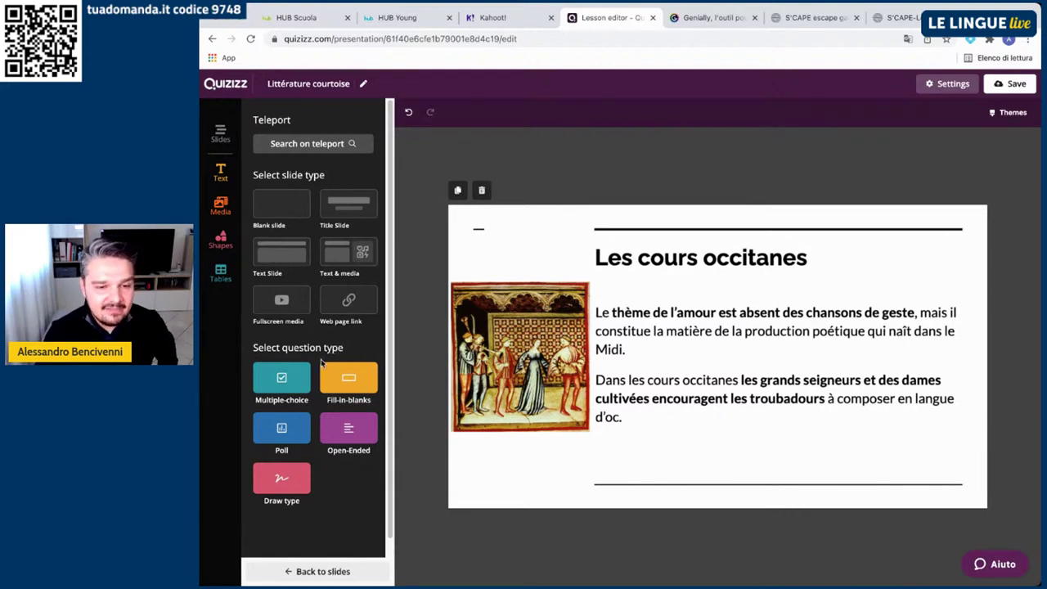
click(287, 391)
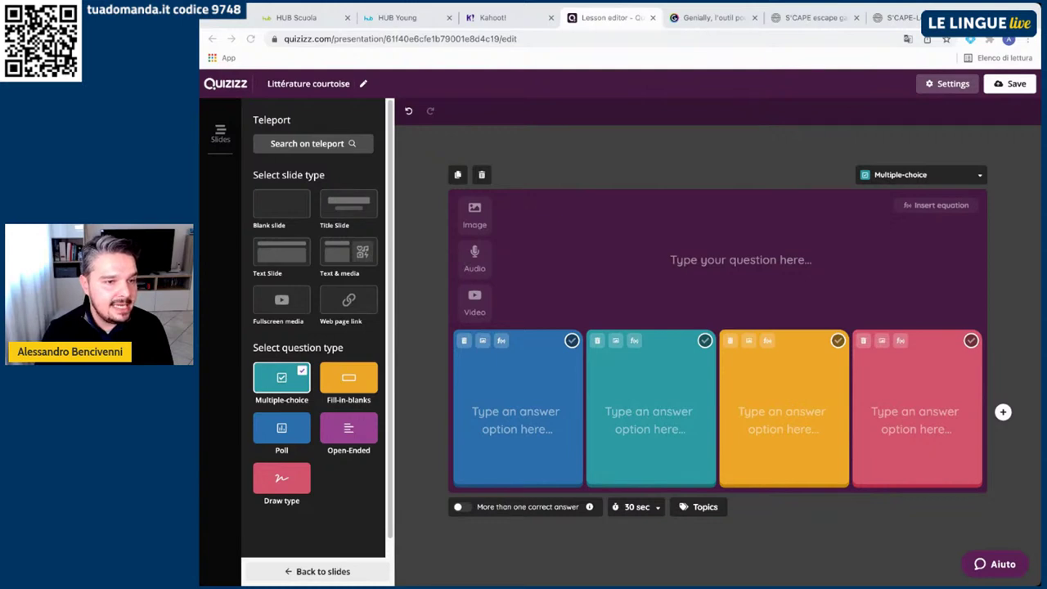
click(688, 260)
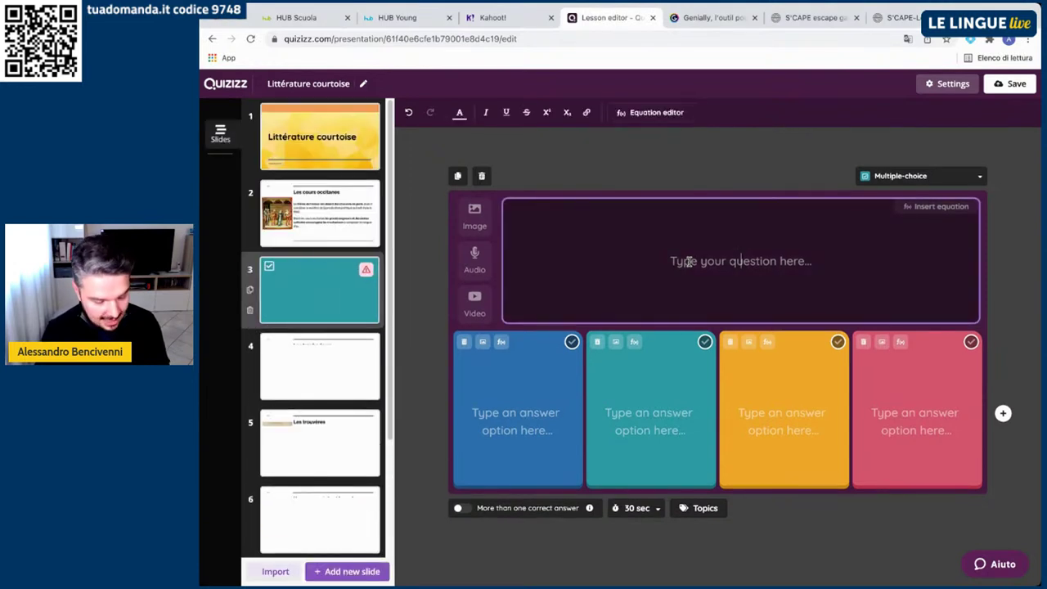
text(Quel thème est à la base de la production poétique qui naît dans le Midi?)
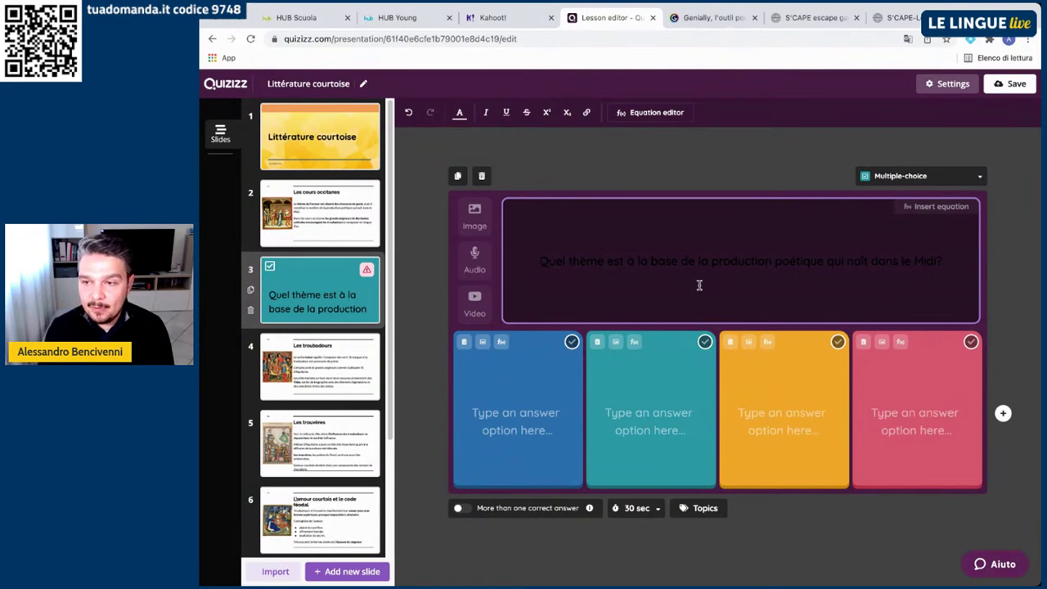
Change the colour of the whole question text on the new multiple-choice slide to white
triple_click(617, 259)
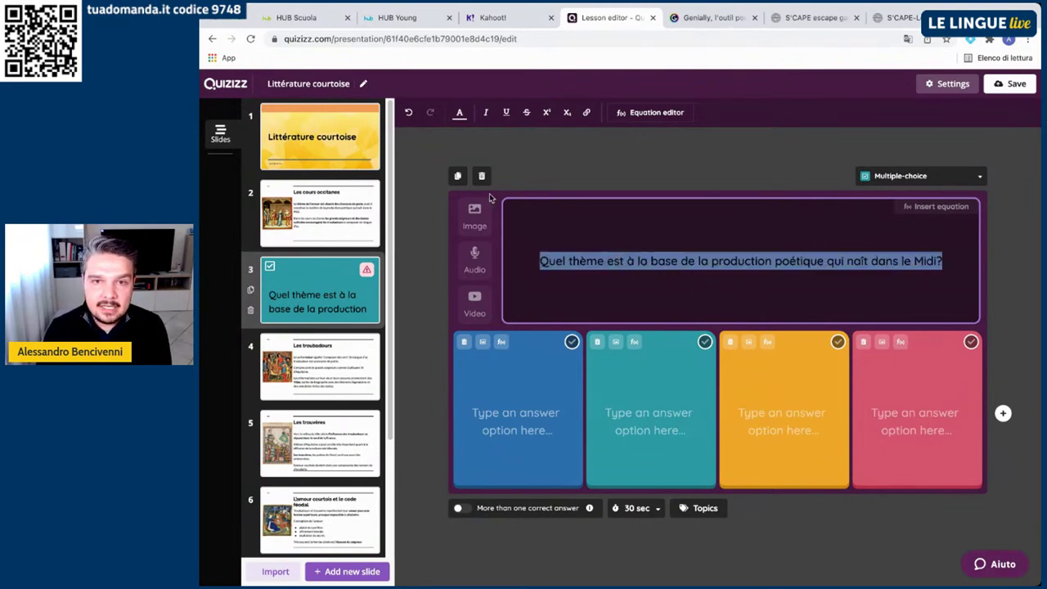
click(460, 112)
click(576, 172)
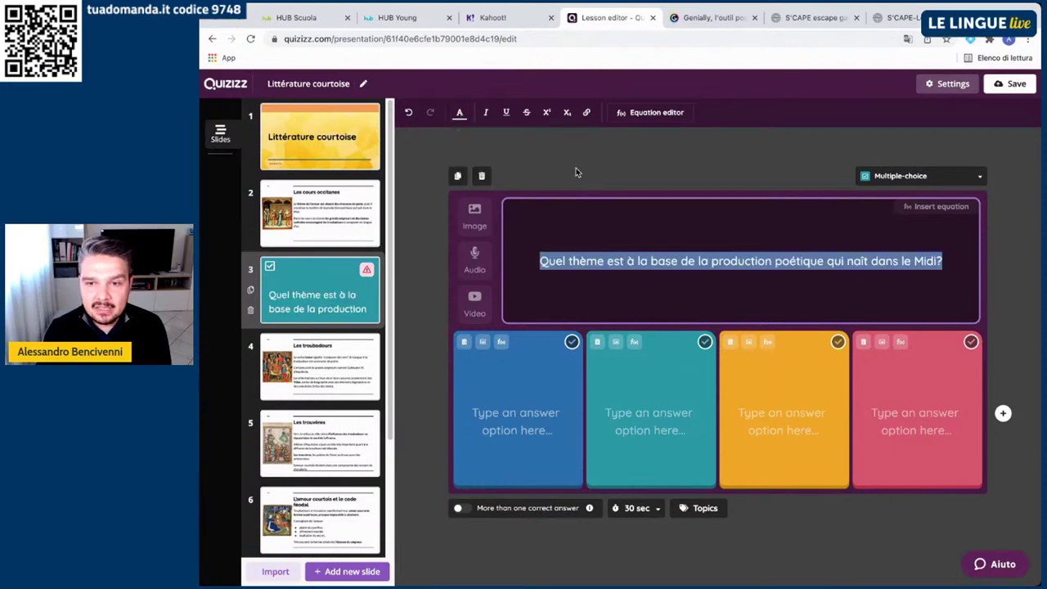
click(609, 284)
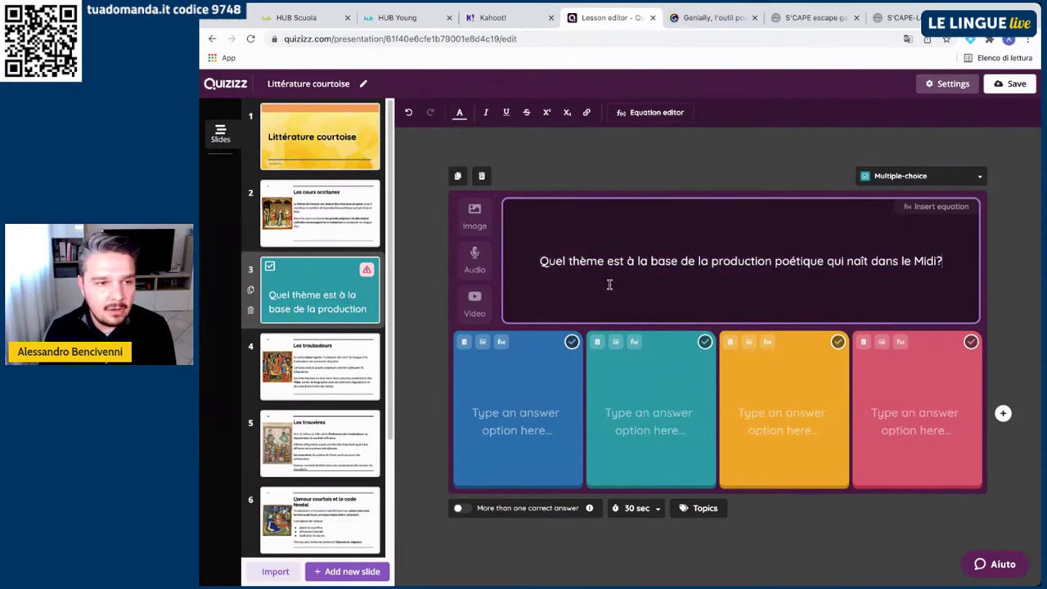
Fill in the first three answer options with "L'amour", "Le courage" and "Les cours"
click(499, 419)
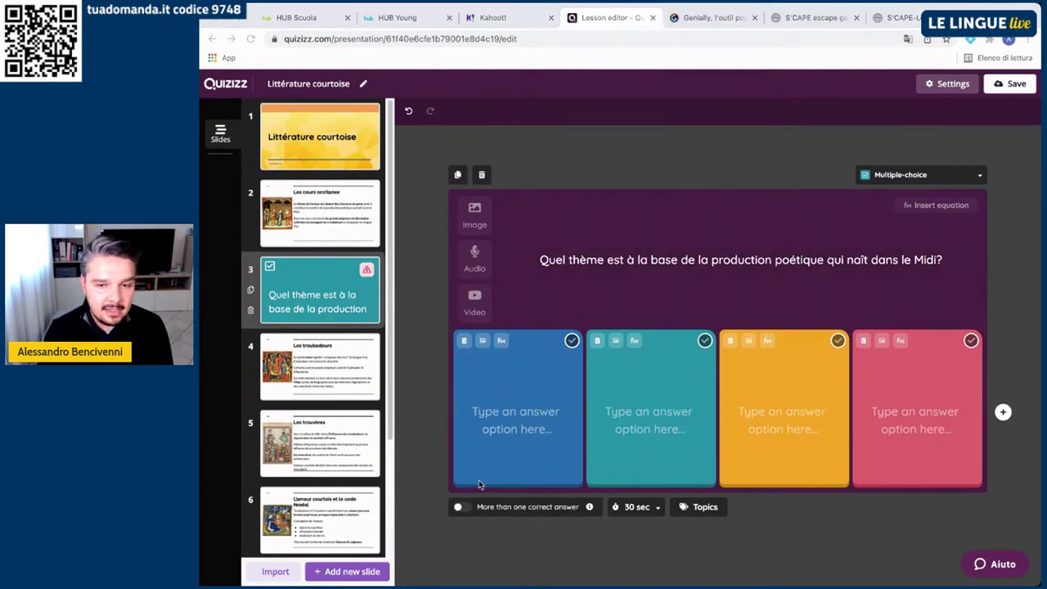
click(499, 412)
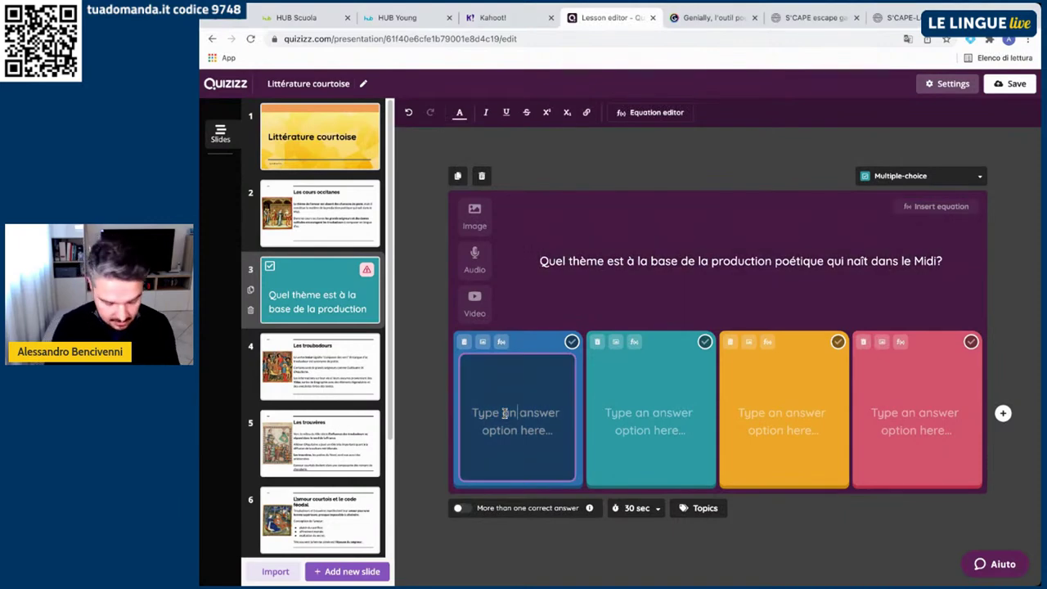
text(L'amour)
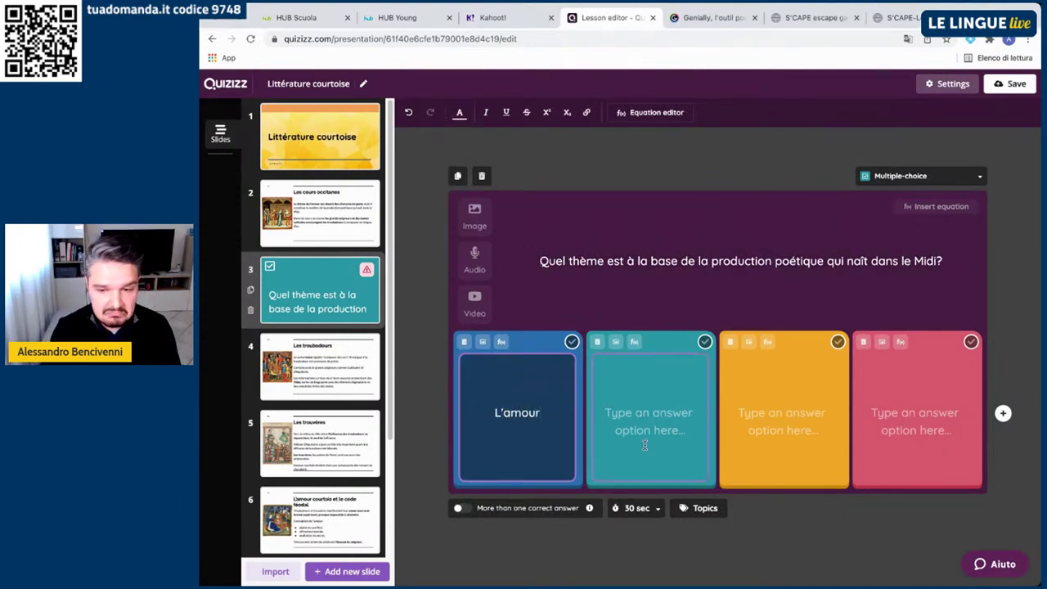
click(667, 433)
text(Le courage)
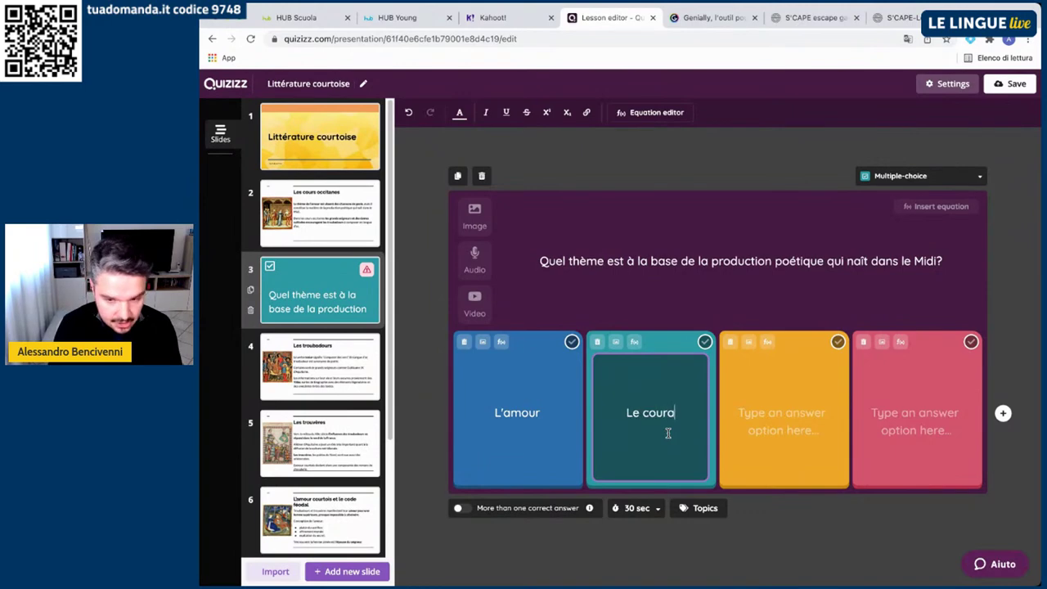
click(729, 423)
click(758, 416)
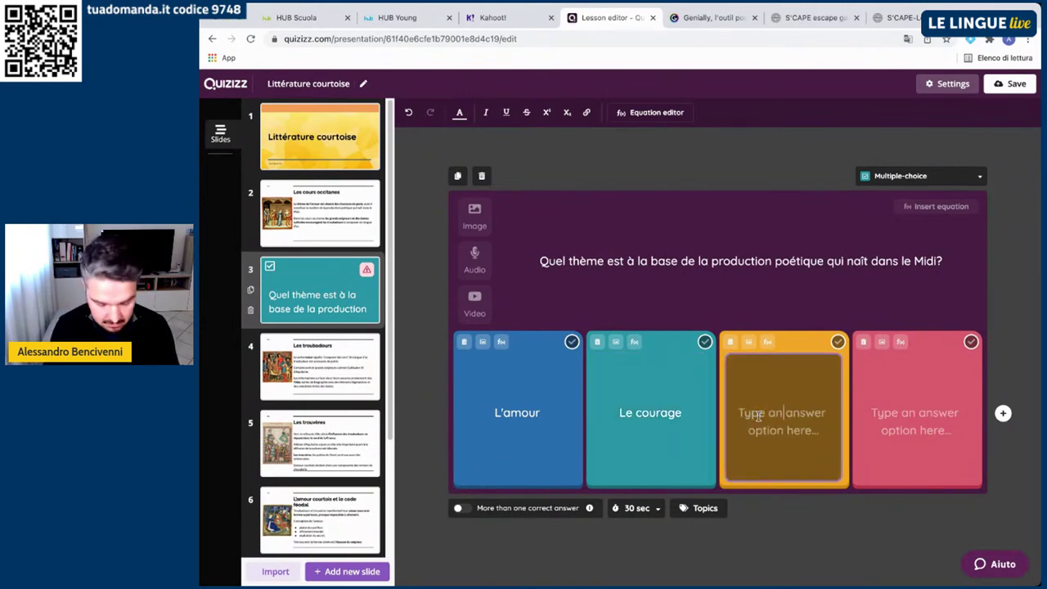
text(Les cours)
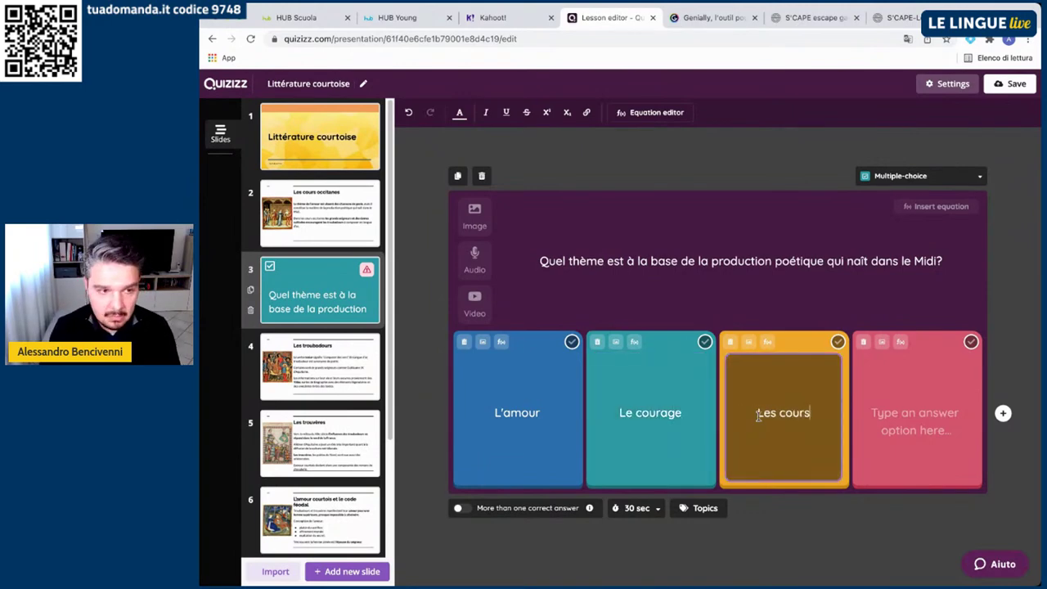
Enter "Les troubadours" as the fourth answer option and mark "L'amour" as the correct answer
key(alt+Tab)
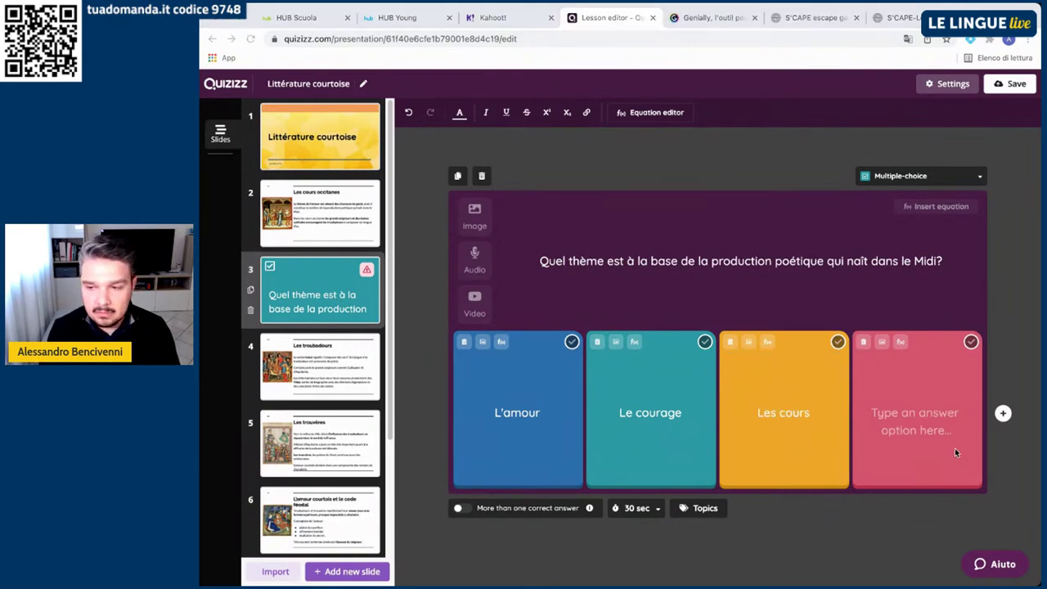
key(alt+Tab)
click(914, 411)
text(Les trouba)
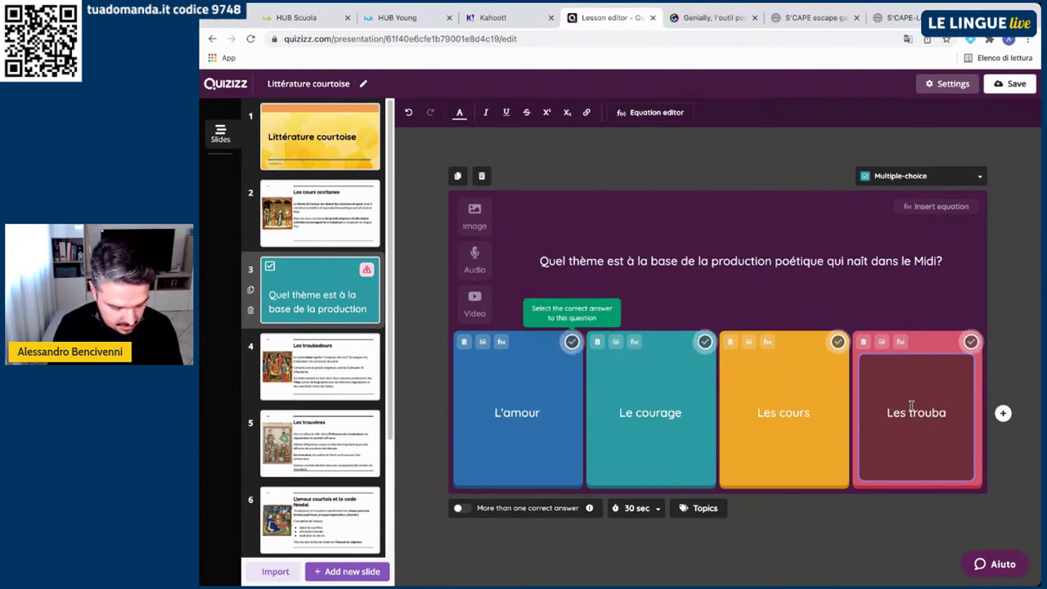
text(dours)
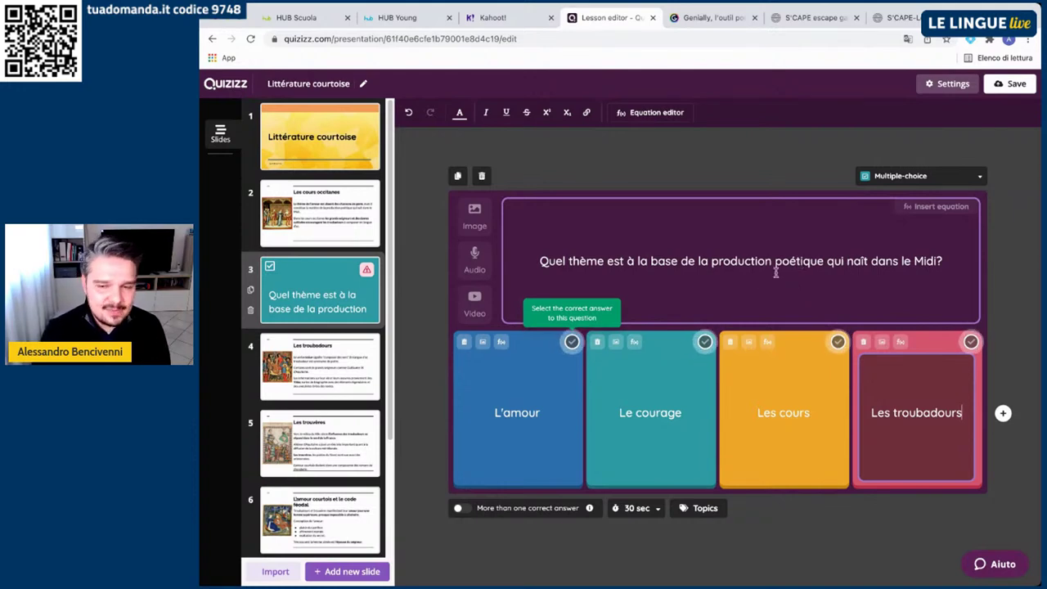
click(572, 343)
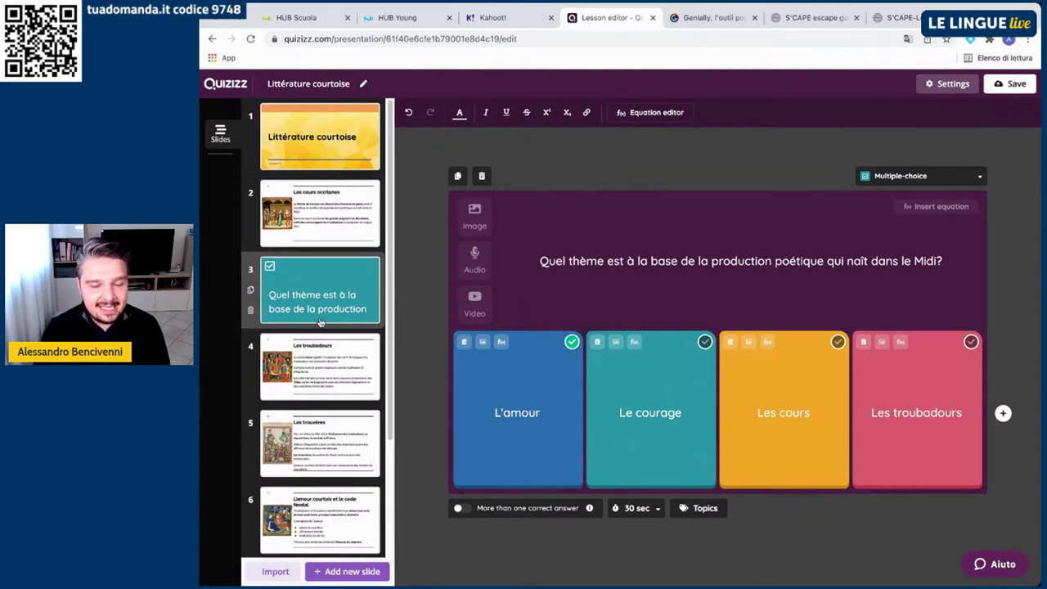
Add a multiple-choice question after the "Les troubadours" slide: "Qui encourage les troubadours à composer en langue d'oc?"
click(331, 237)
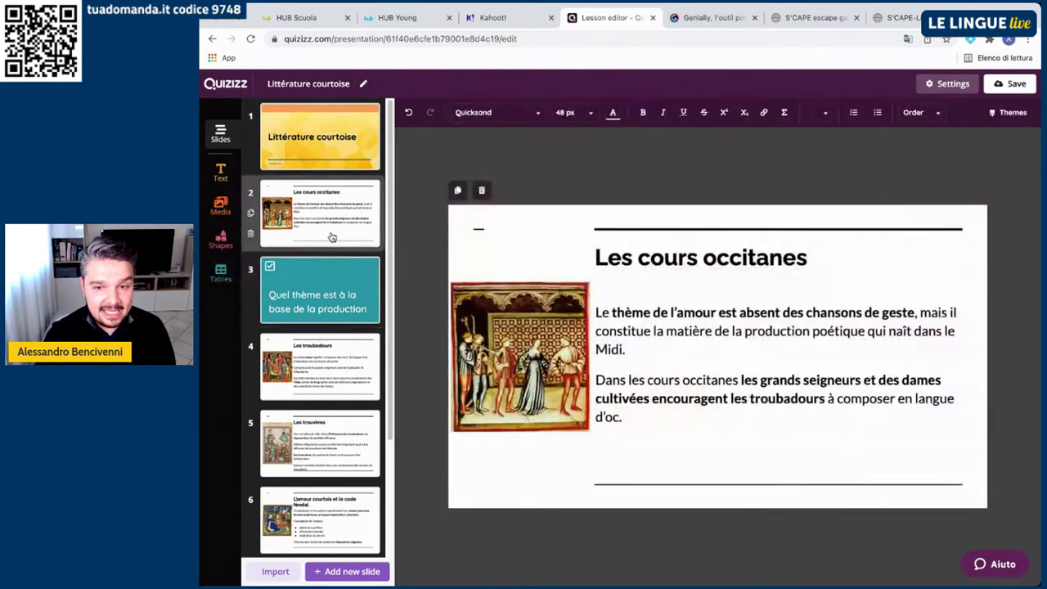
click(336, 286)
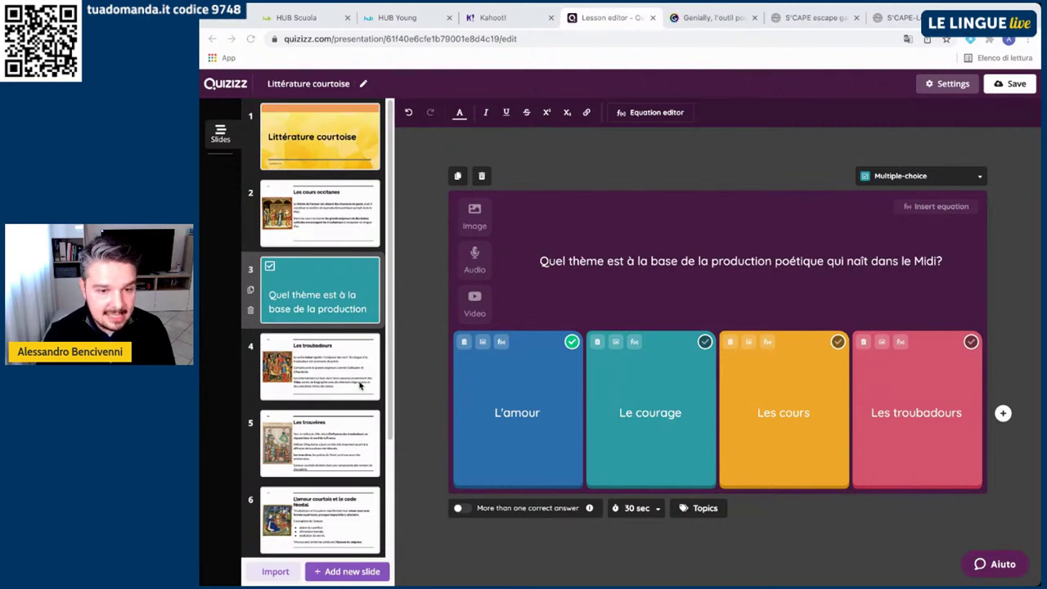
click(360, 386)
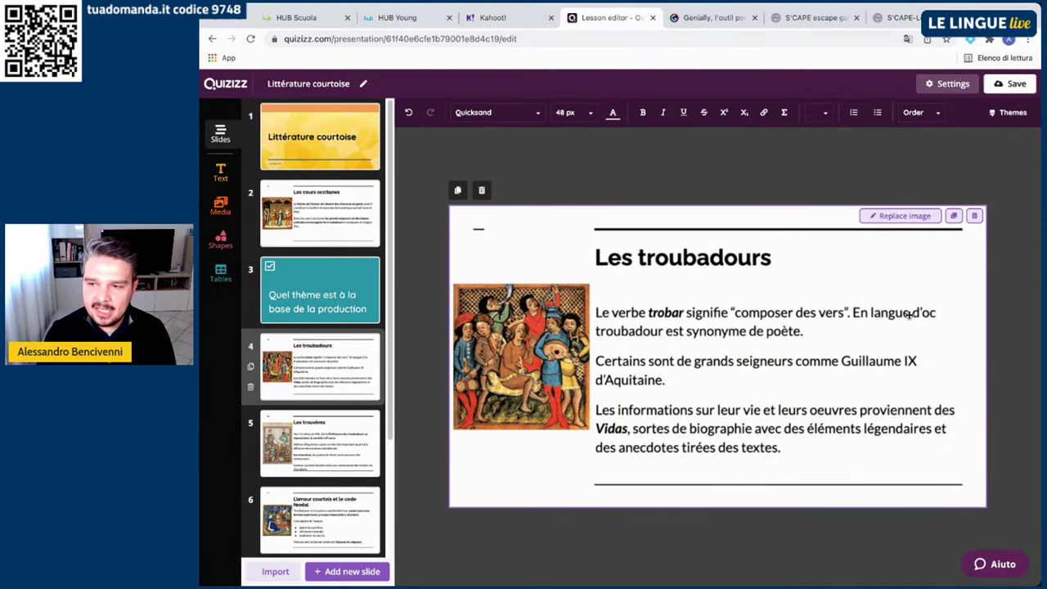
click(344, 572)
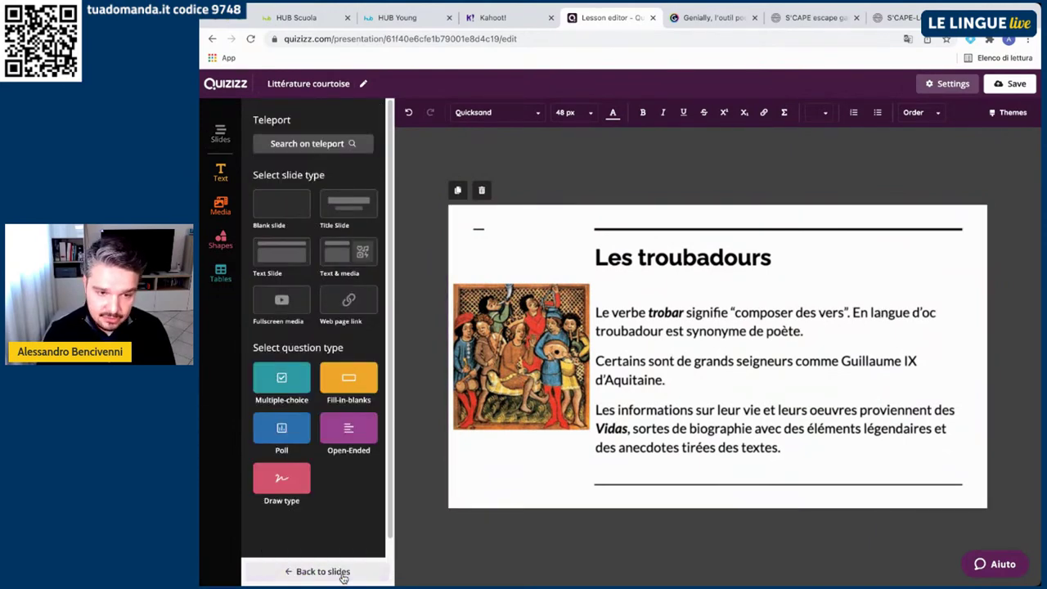
click(282, 380)
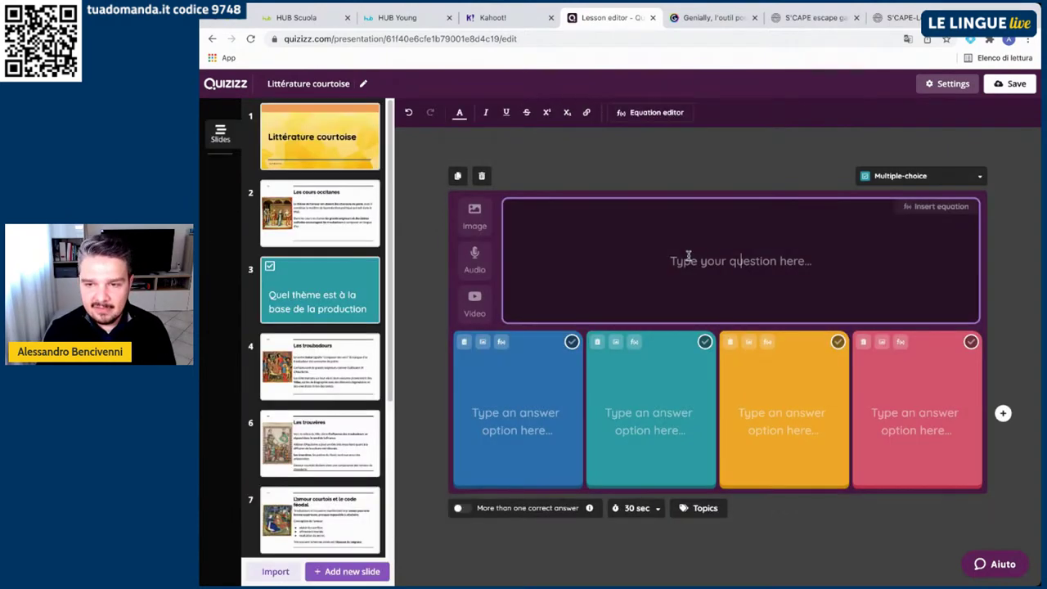
text(Qui encourage les troubadours à composer en langue d'oc?)
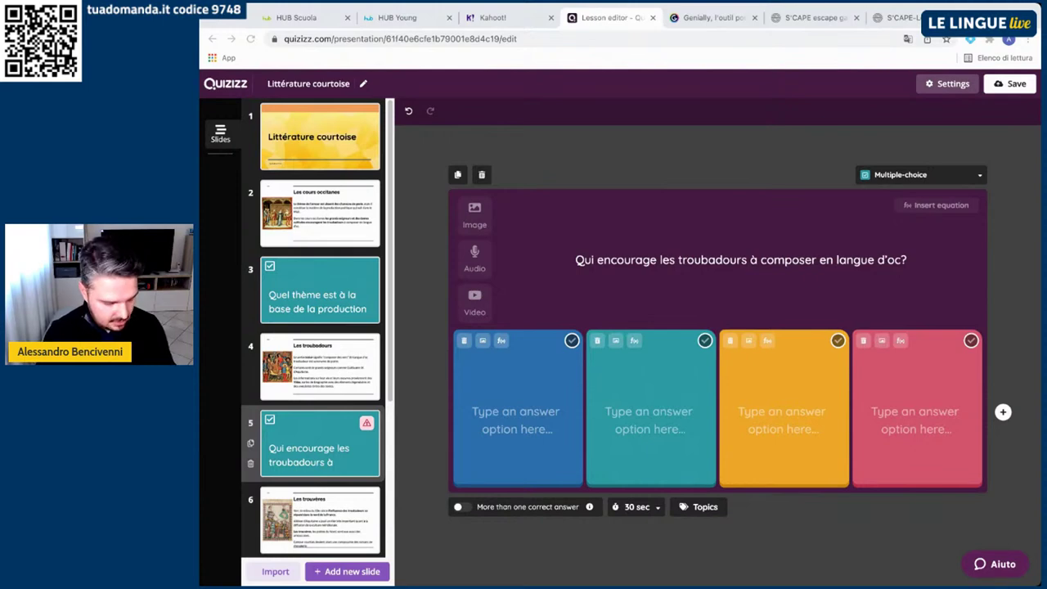
Fill in the four answer options with "Les grands seigneurs", "Les paysans", "Les chevaliers" and "Le Roi de France"
click(496, 435)
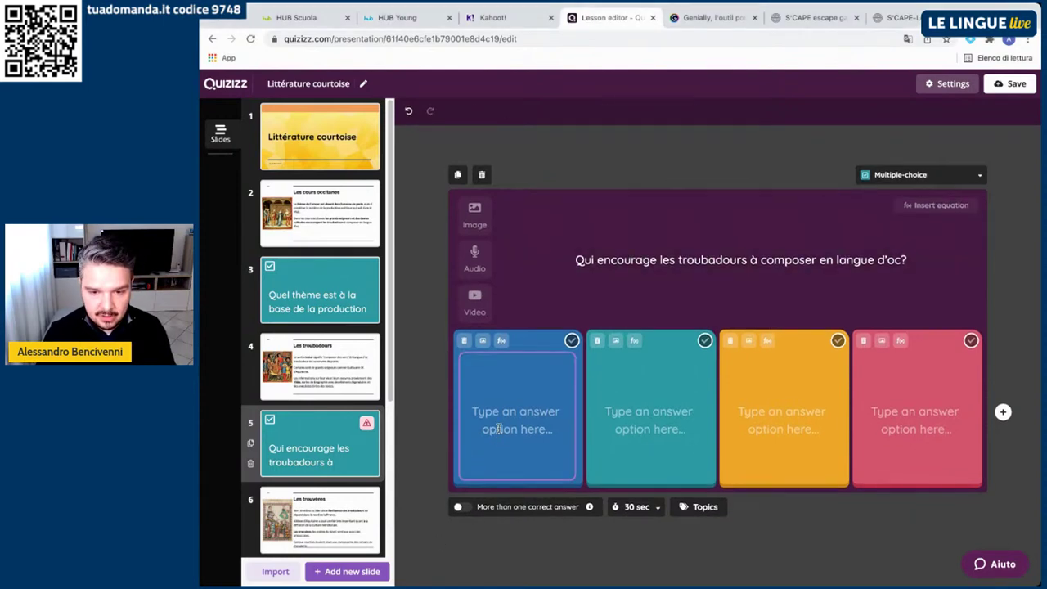
click(497, 428)
text(Les grands seigneurs)
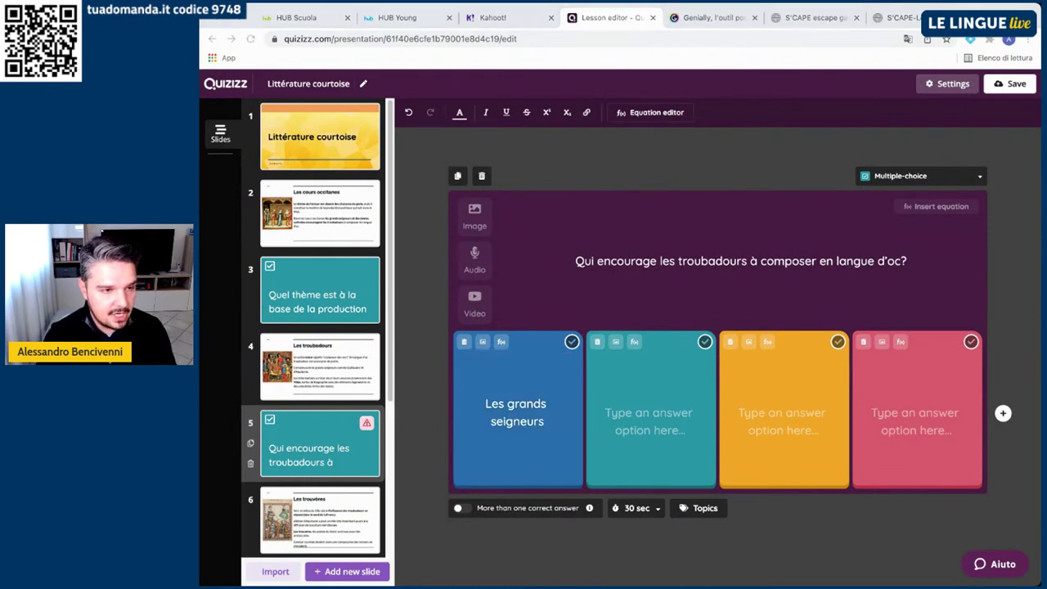
click(654, 413)
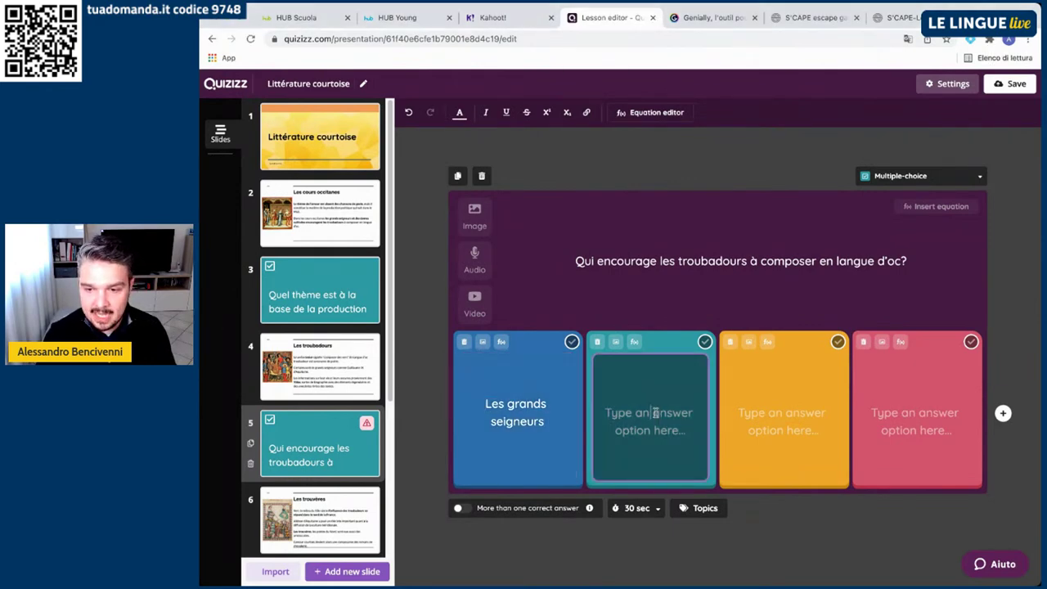
text(Les paysans)
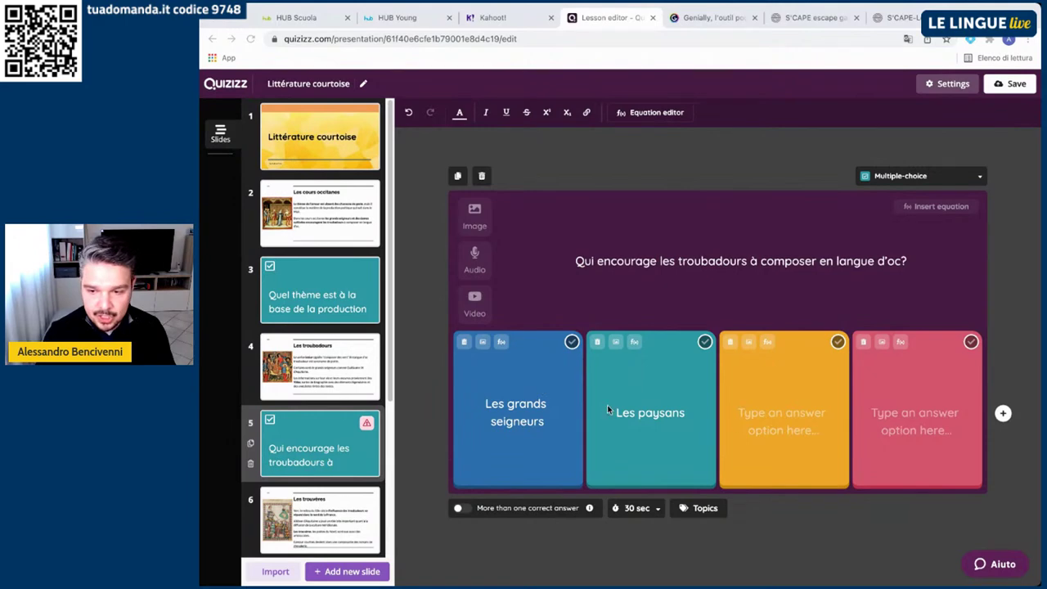
click(796, 415)
text(Les chevaliers)
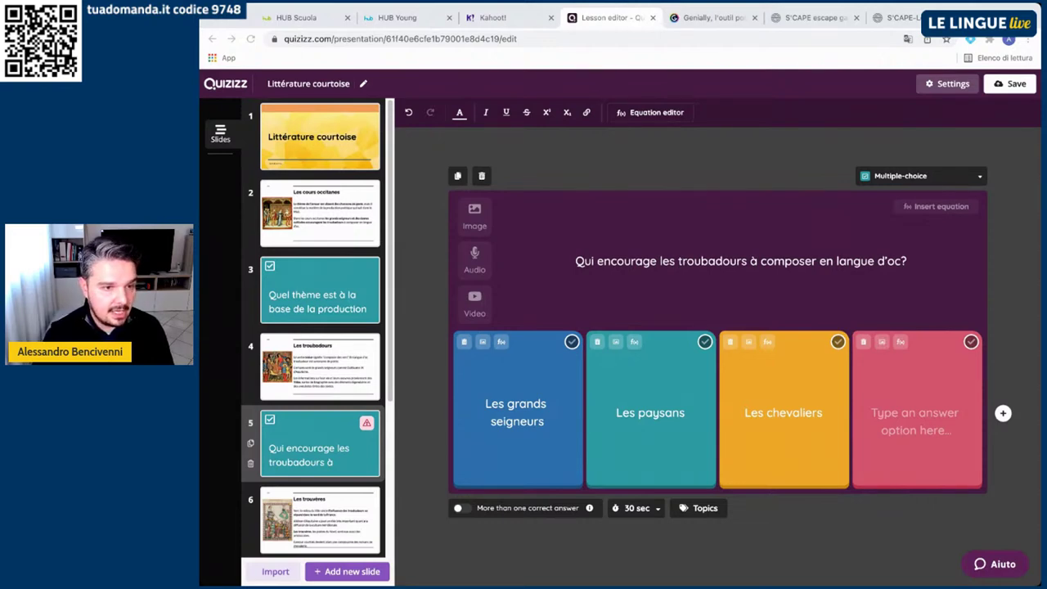
click(925, 413)
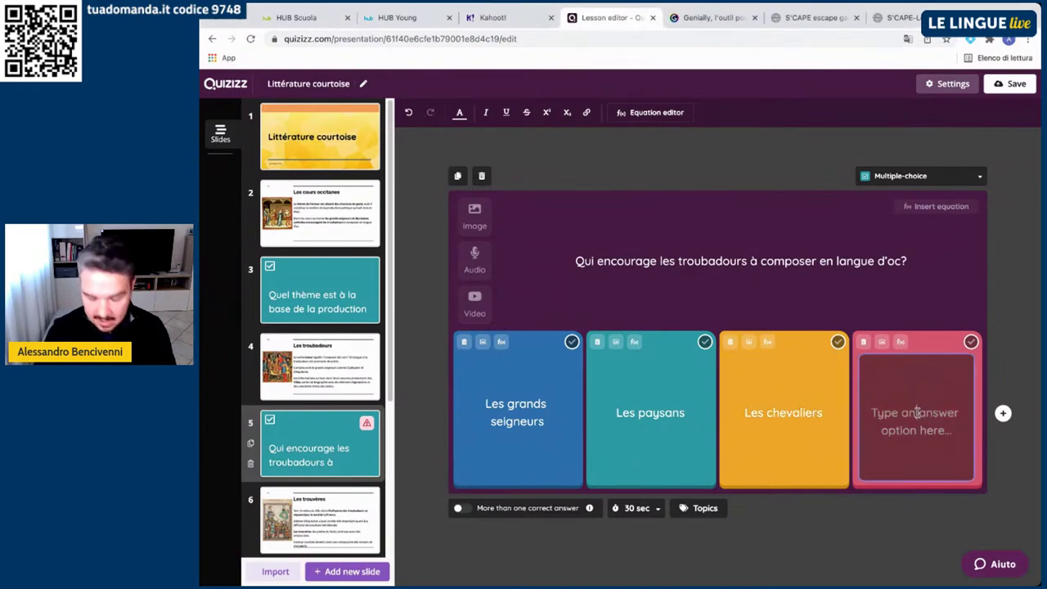
text(Le Roi)
text(d)
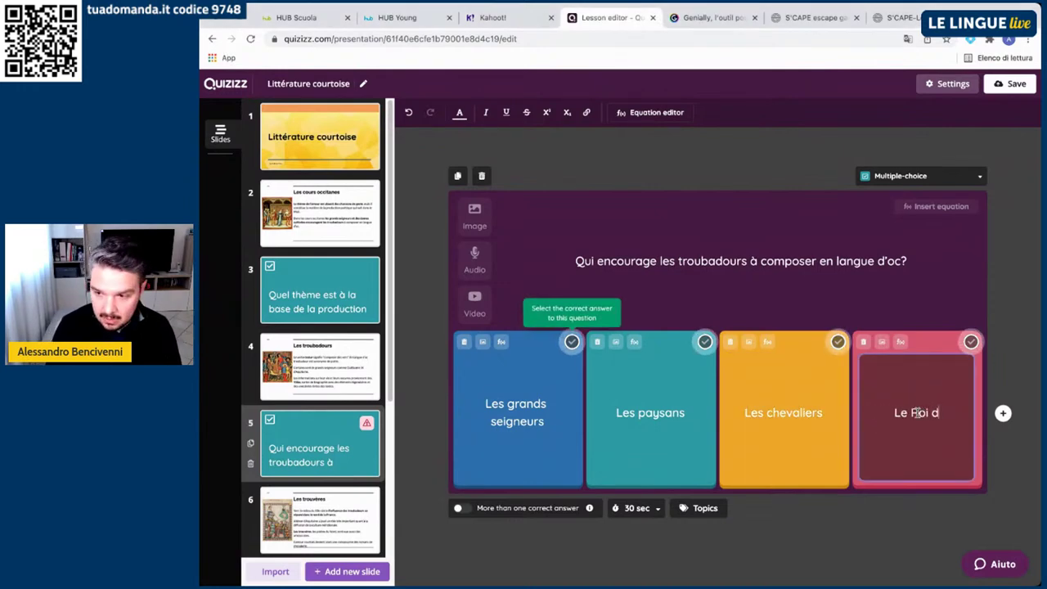
text(e France)
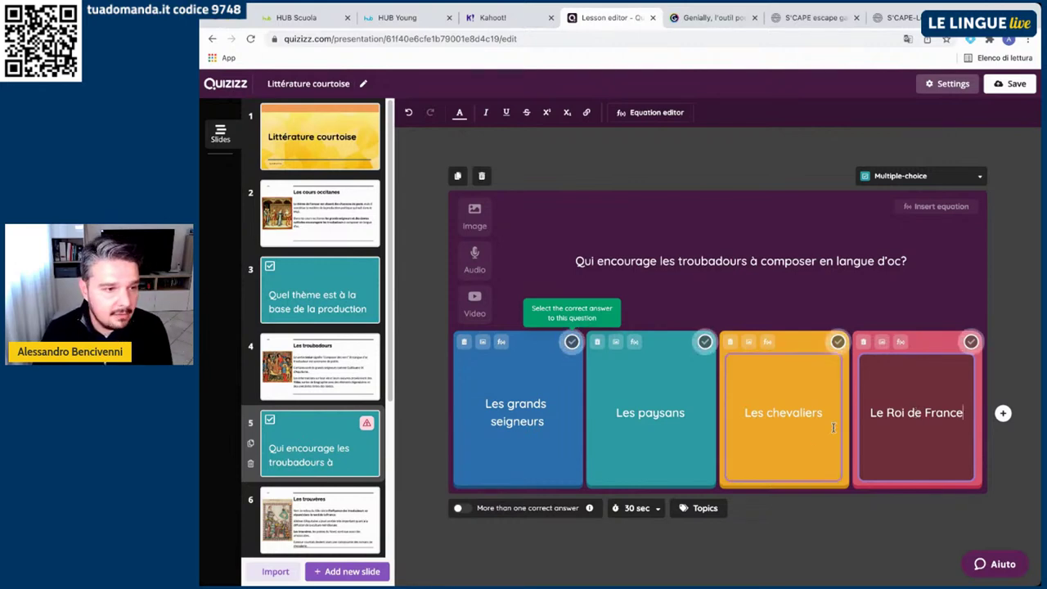
Mark "Les grands seigneurs" as the correct answer and set the question's time limit to 20 seconds
click(572, 343)
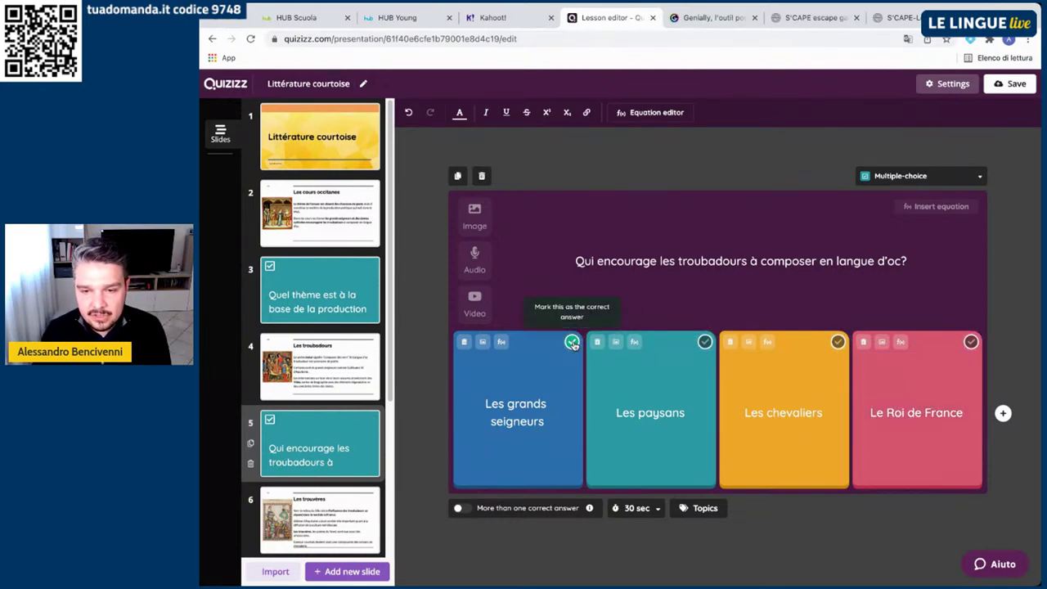
click(644, 512)
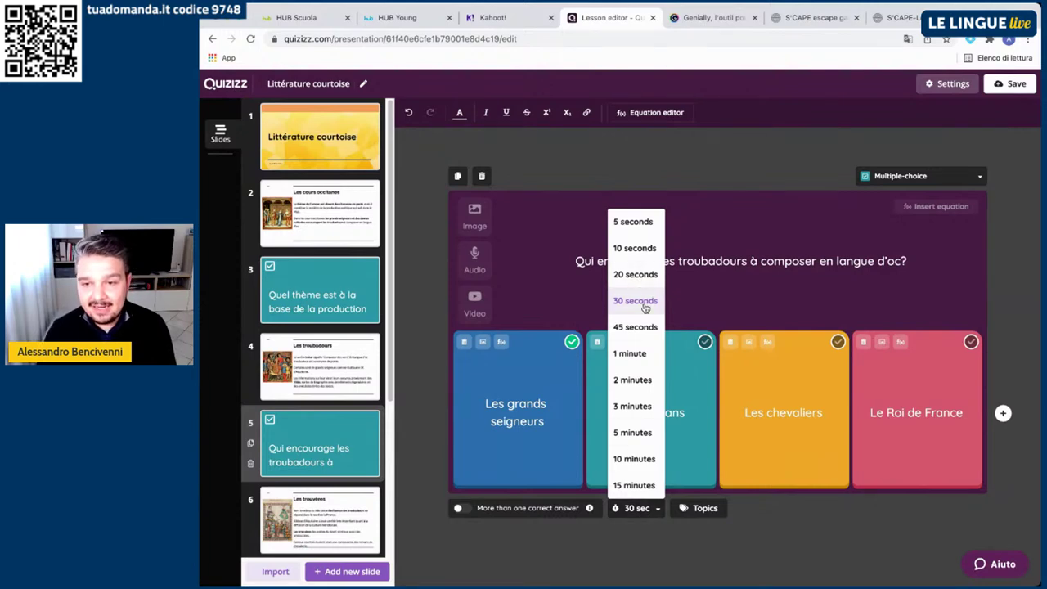
click(654, 276)
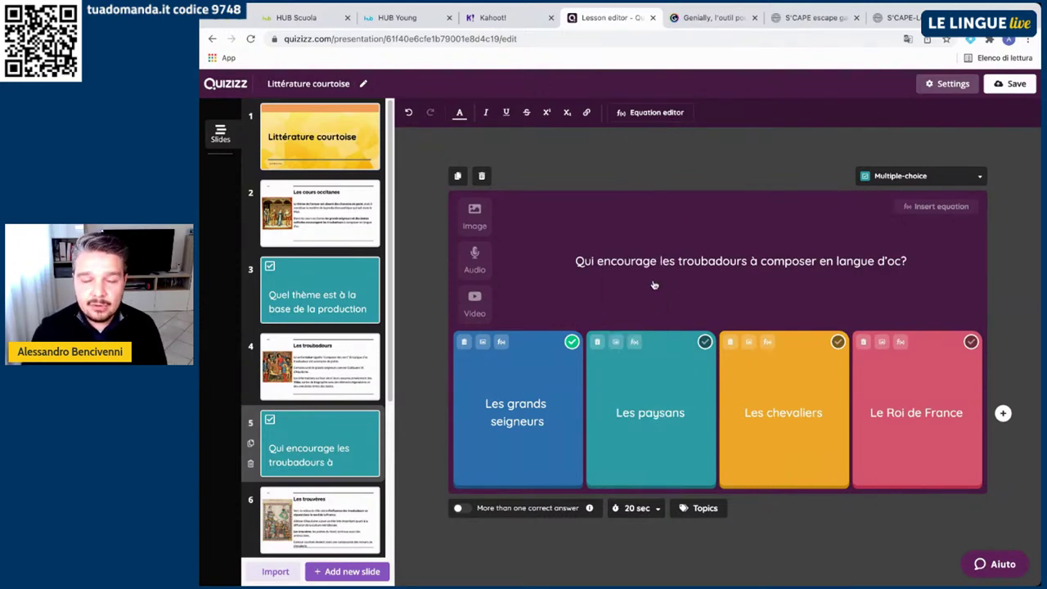
Look at the question's topic tagging and try out allowing more than one correct answer
click(705, 509)
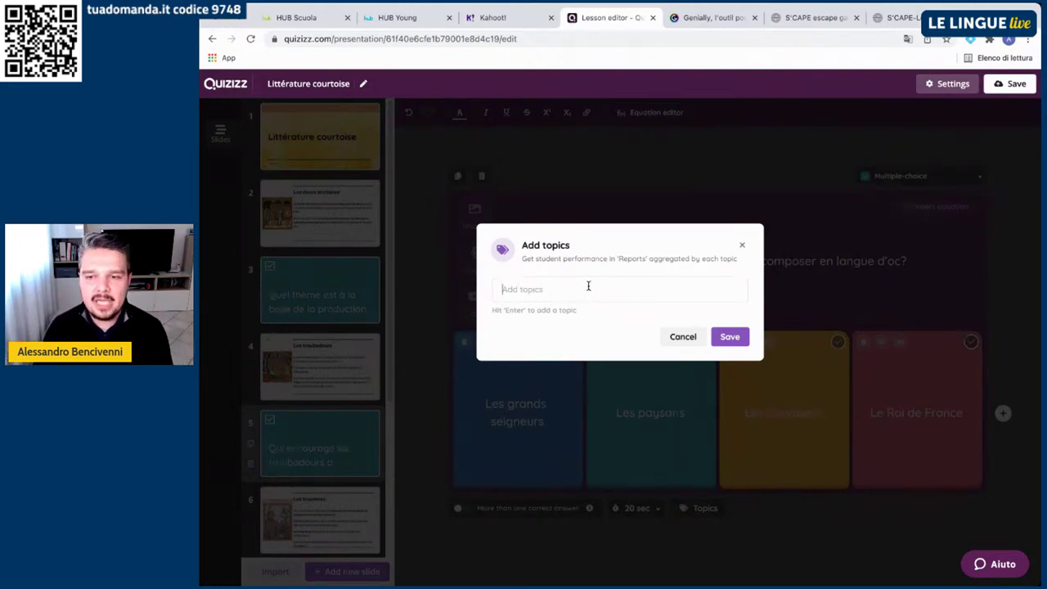
click(741, 246)
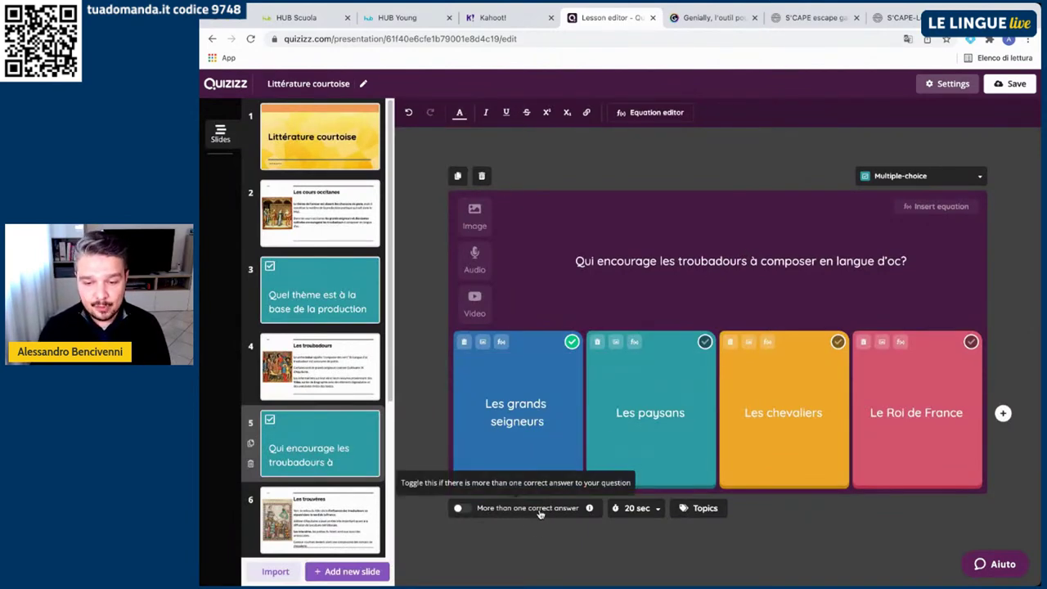
click(460, 509)
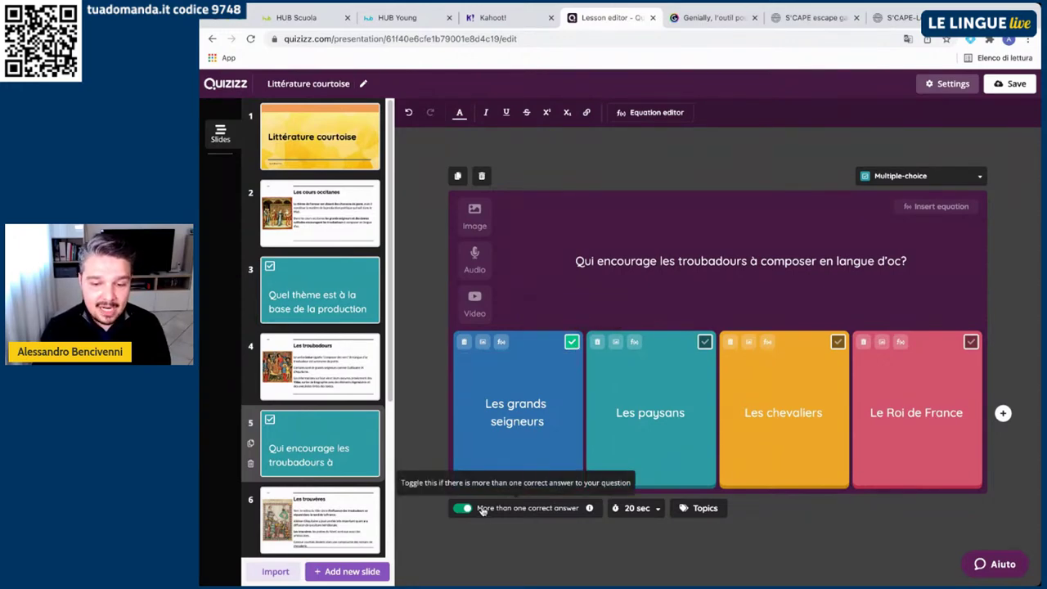
mouse_move(591, 511)
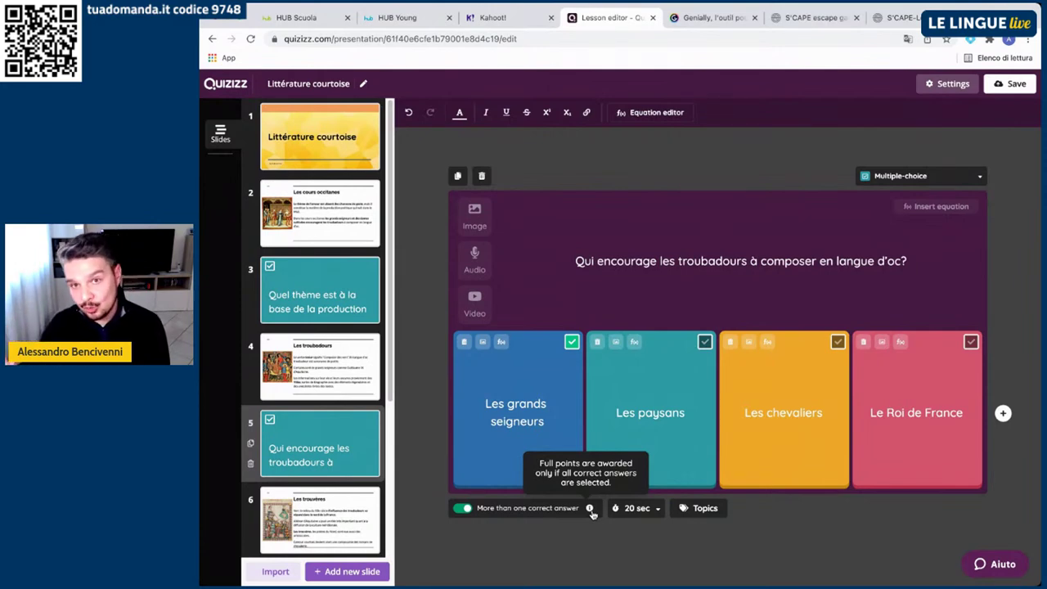
click(461, 508)
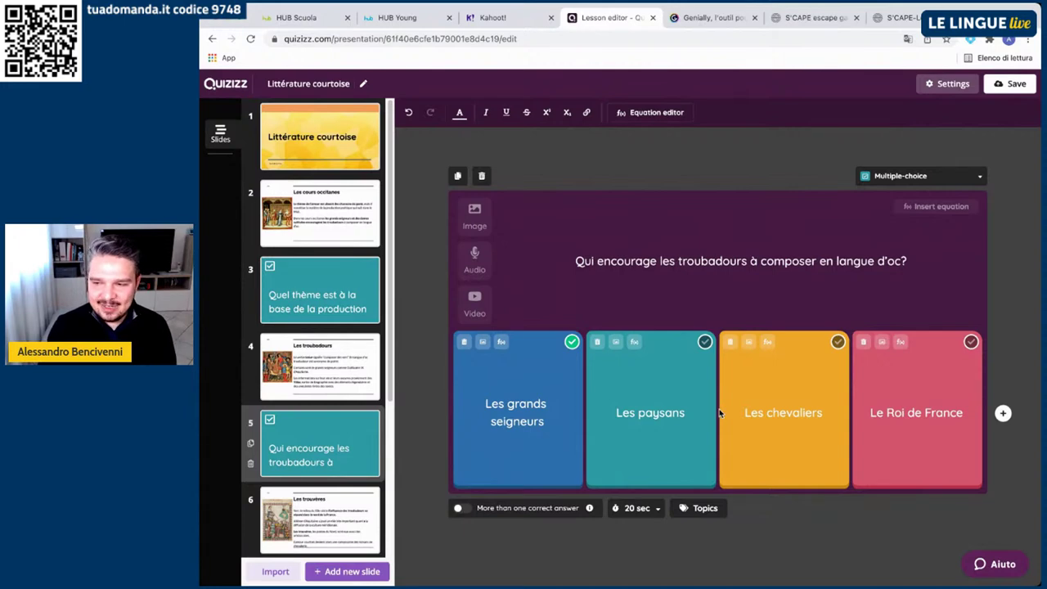
Try out adding a fifth answer option and changing the "Les grands seigneurs" answer to an image
click(1002, 414)
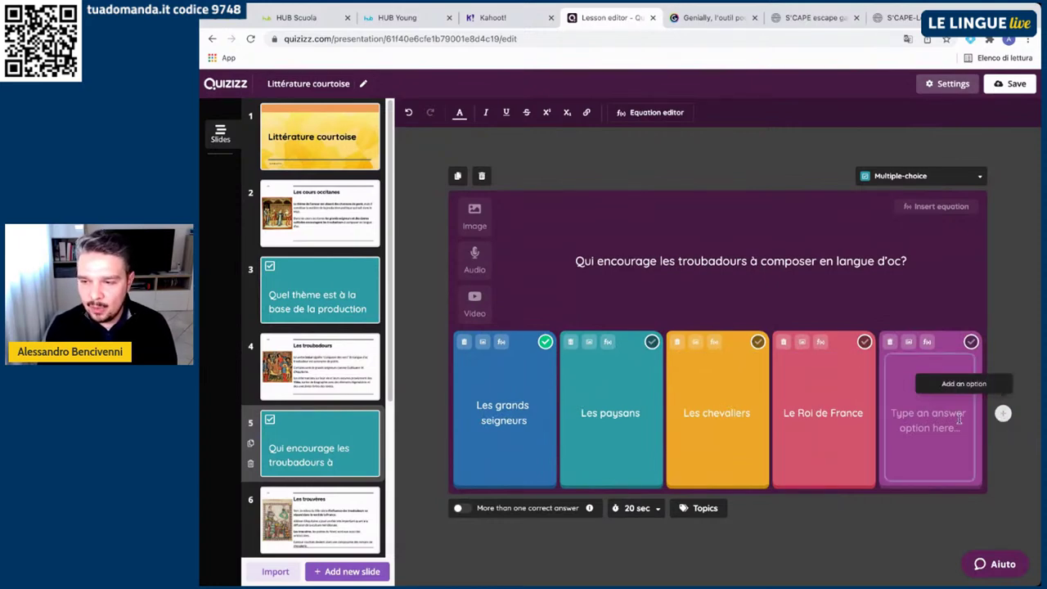
click(890, 342)
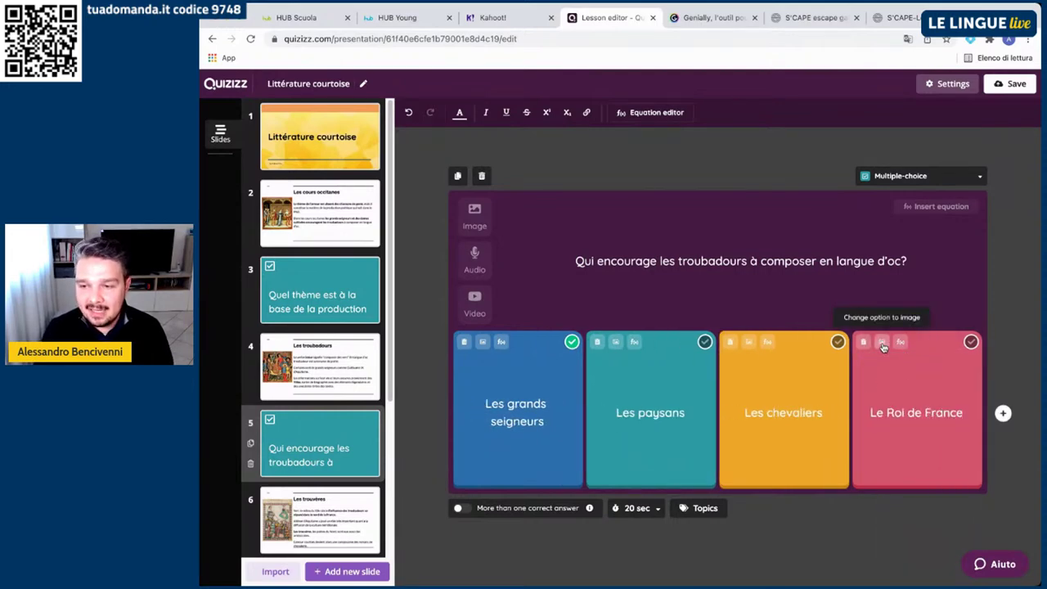
click(484, 345)
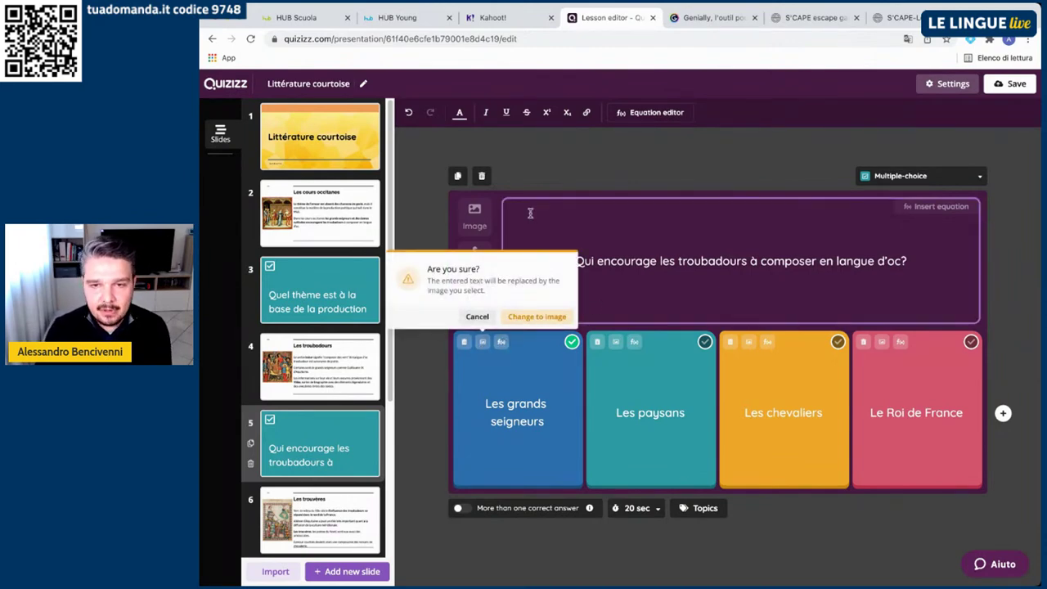
click(537, 186)
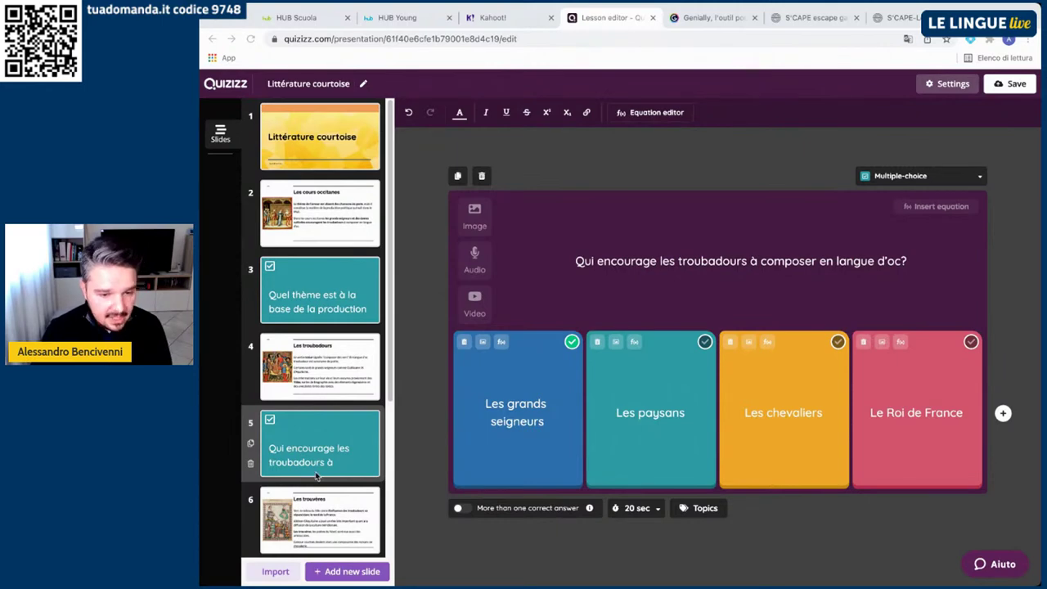
Add a multiple-choice question directly after the "Les troubadours" slide with the text: Le verbe "trobar" signifie
click(324, 519)
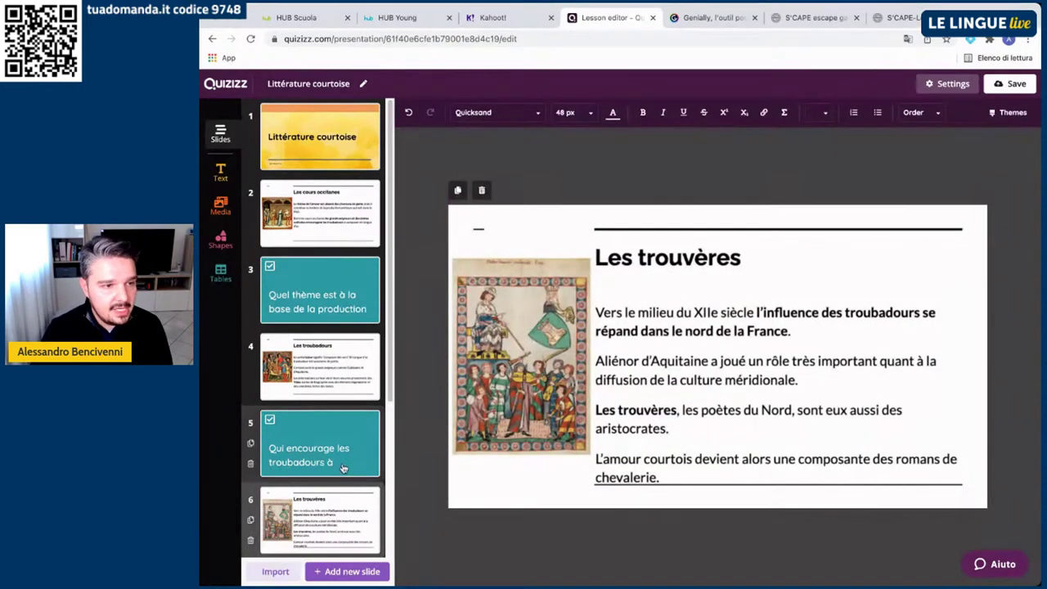
scroll(345, 463, down, 3)
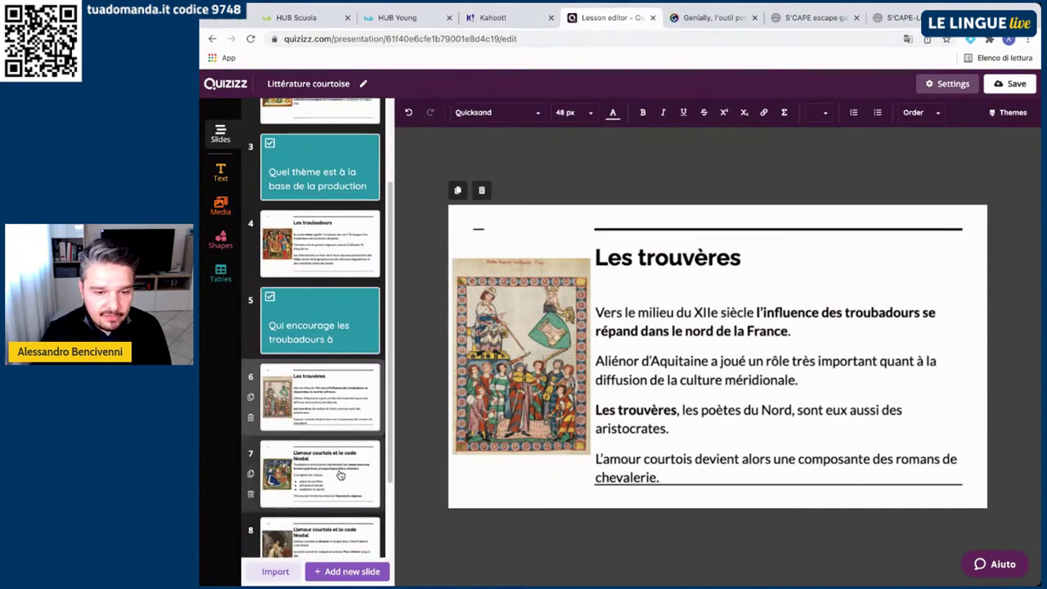
click(338, 482)
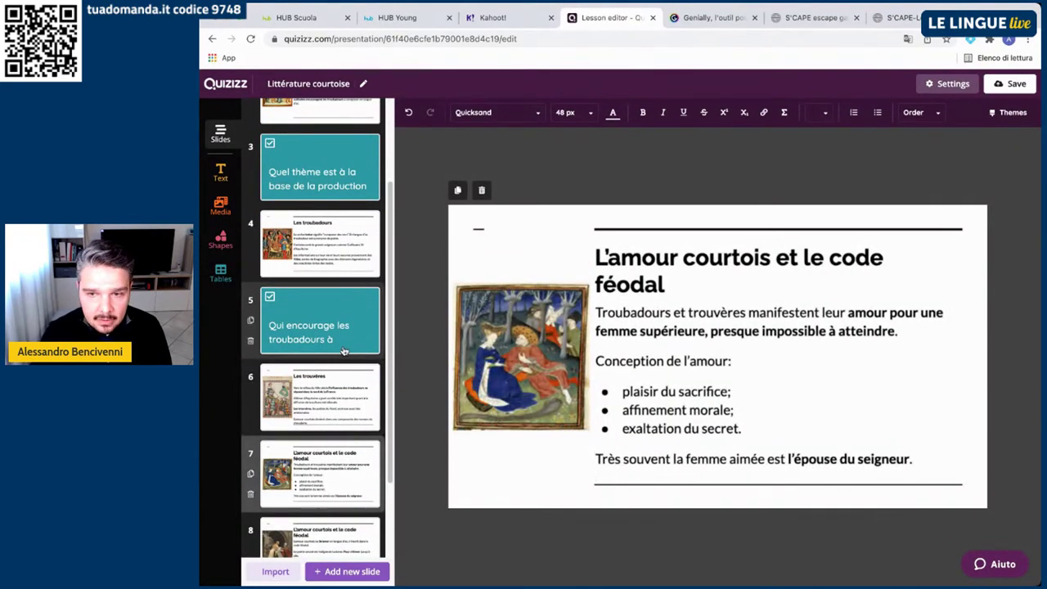
click(335, 261)
click(345, 327)
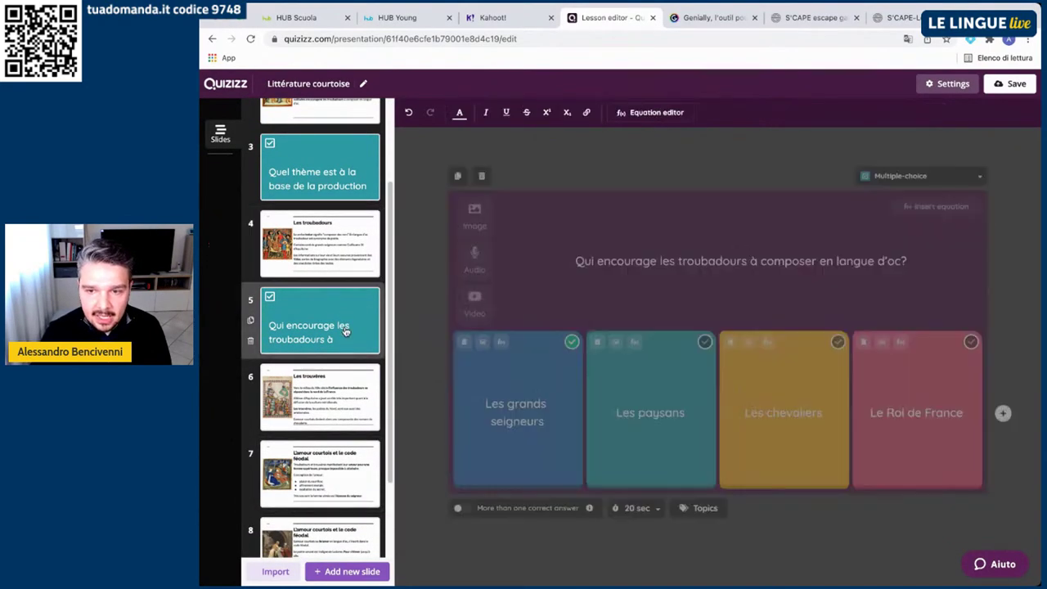
click(346, 253)
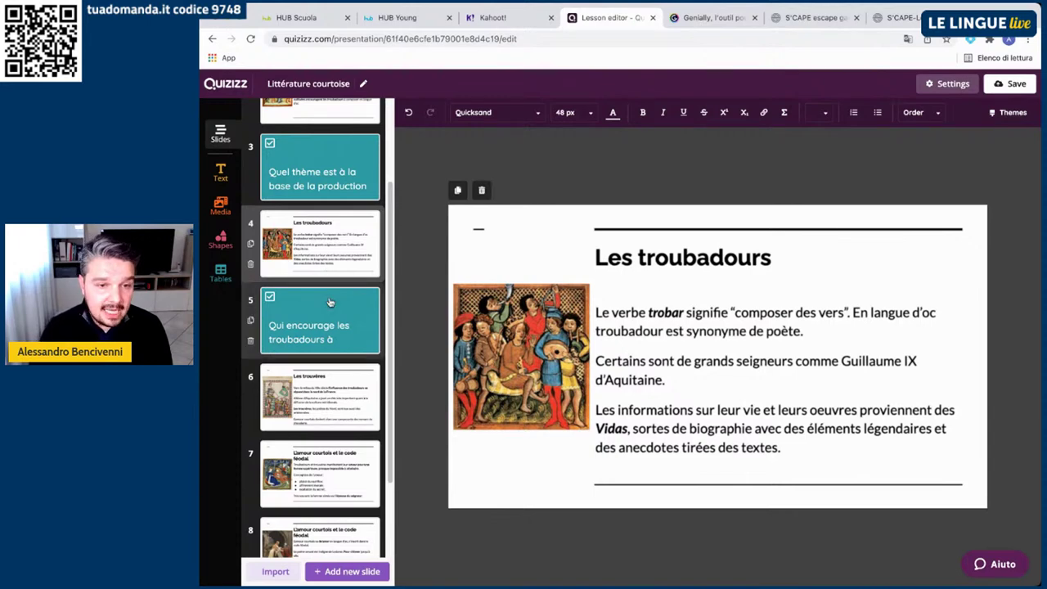
click(373, 570)
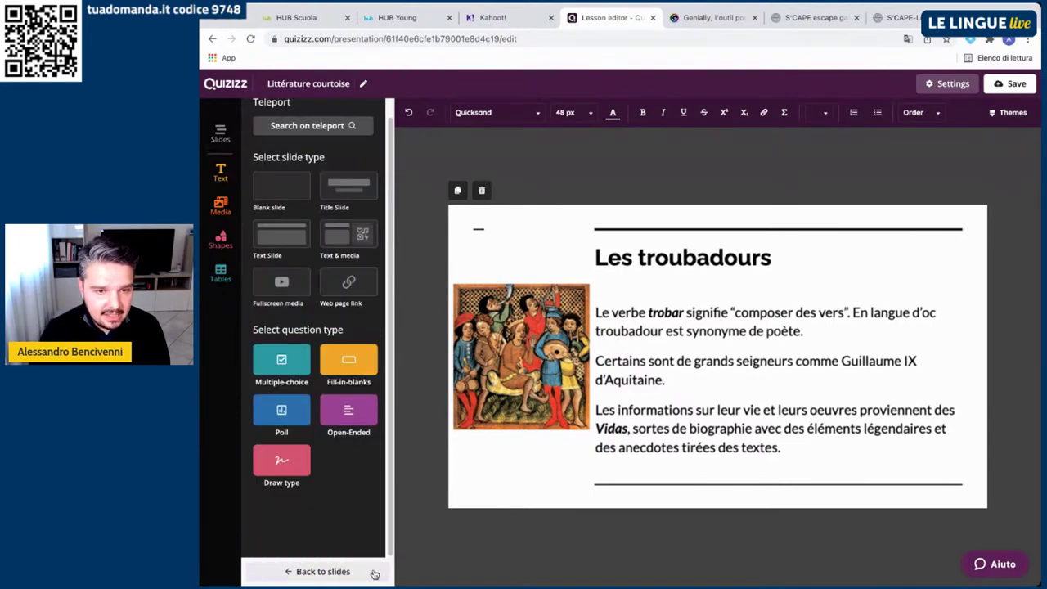
click(285, 371)
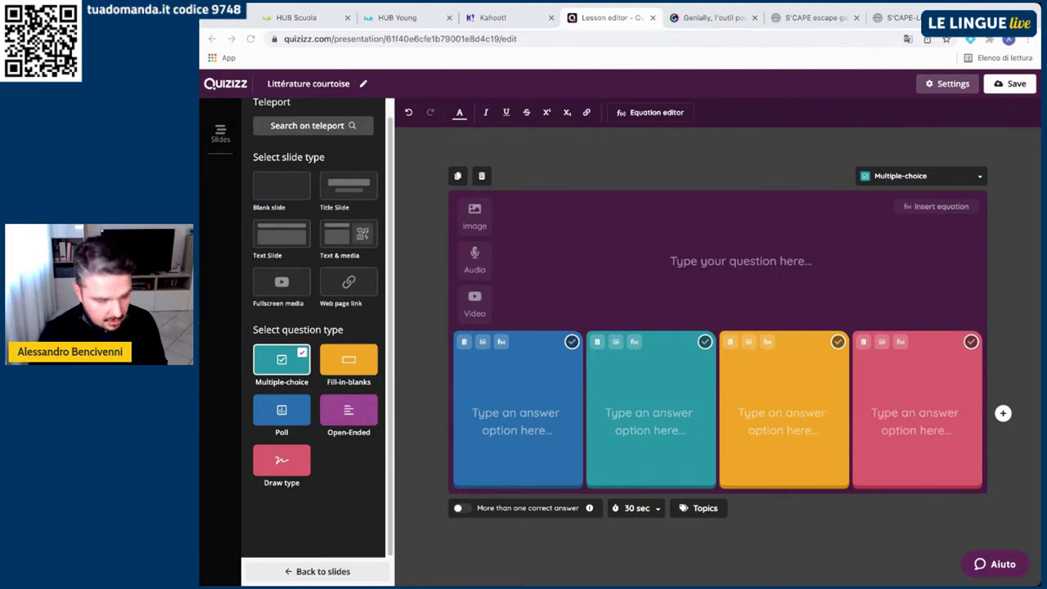
click(758, 260)
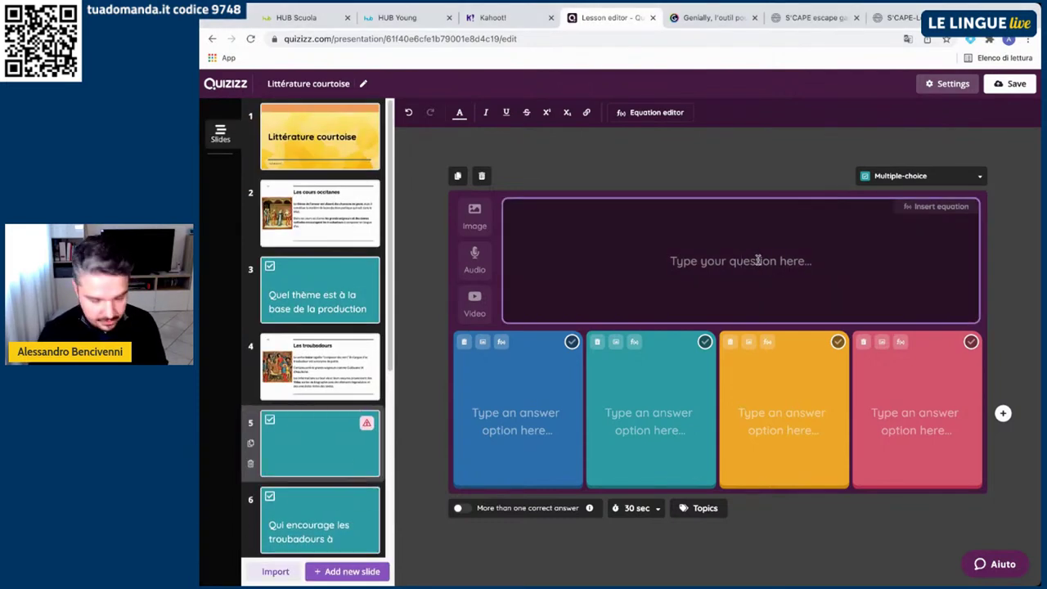
text(Le verbe "trobar" signifie)
Change the text colour of the whole "trobar" question to white
drag(813, 260, 623, 268)
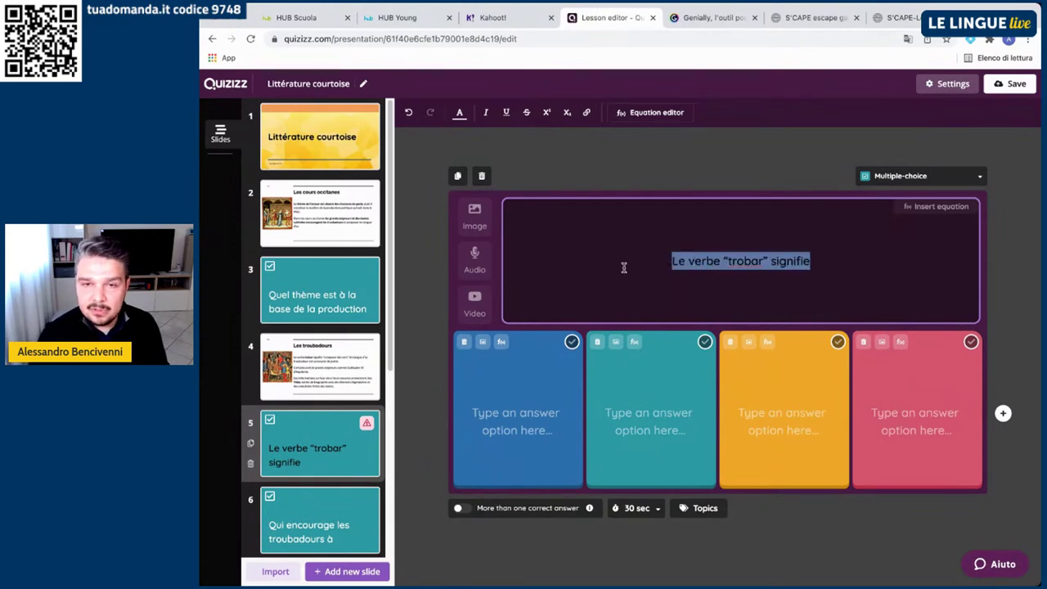
click(458, 112)
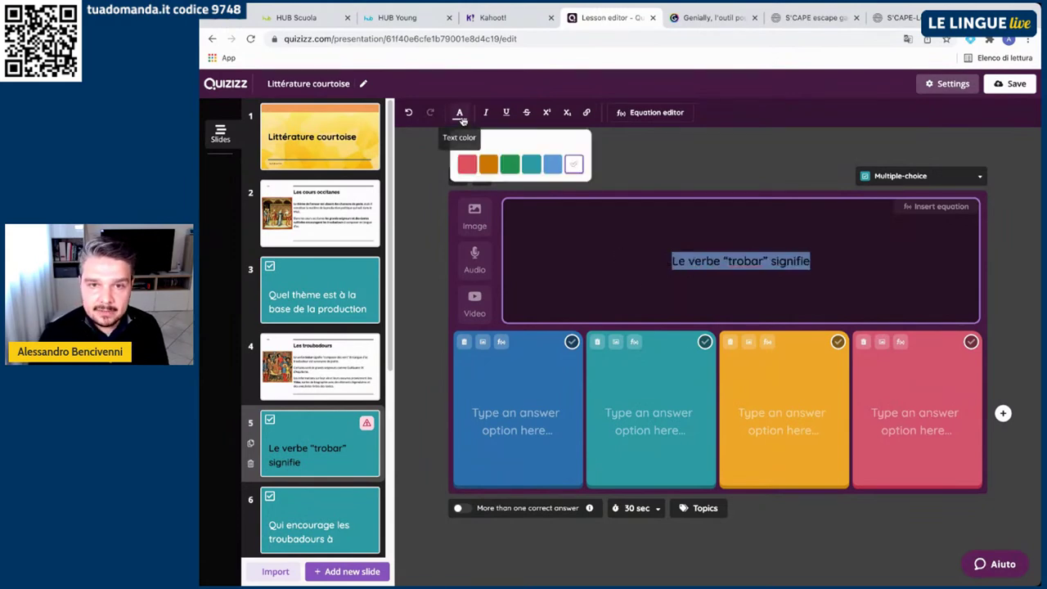
click(575, 166)
click(616, 258)
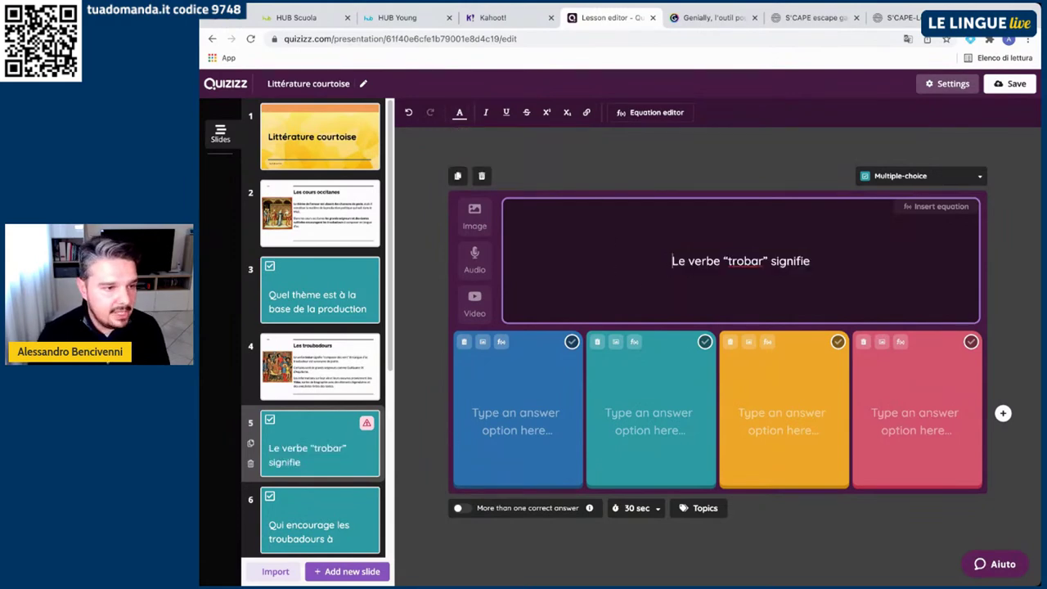
Enter "Trouver des poètes" and "Composer des vers" as the first two answer options
key(alt+Tab)
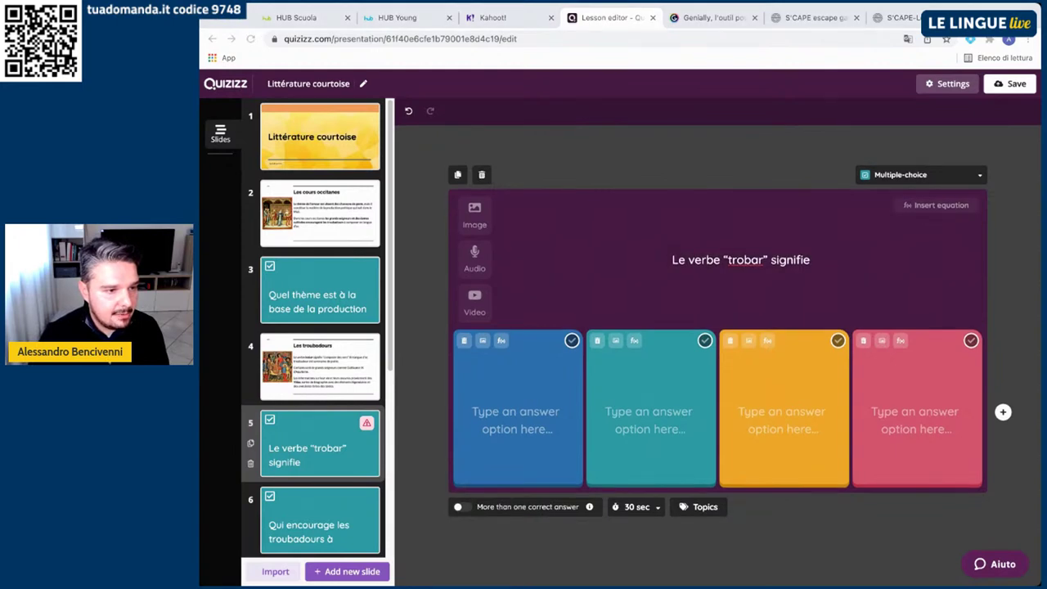
click(543, 427)
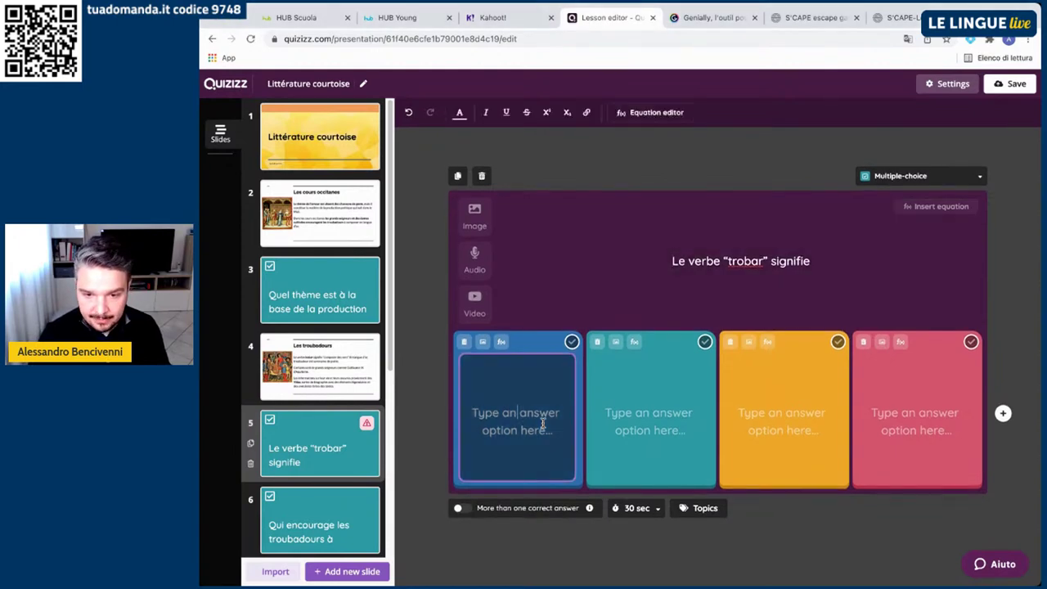
text(Trouver des poètes)
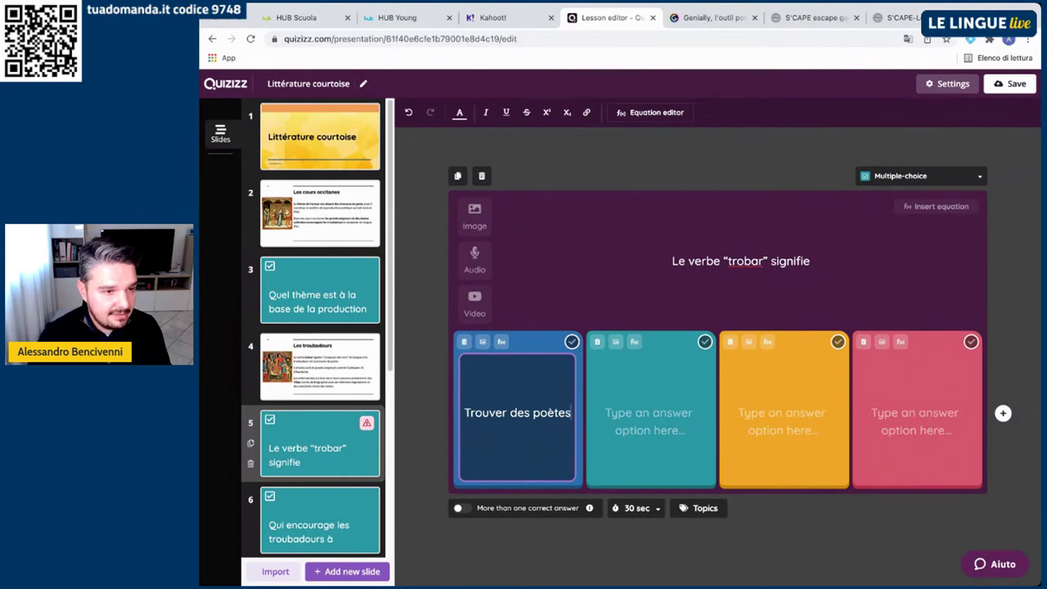
key(alt+Tab)
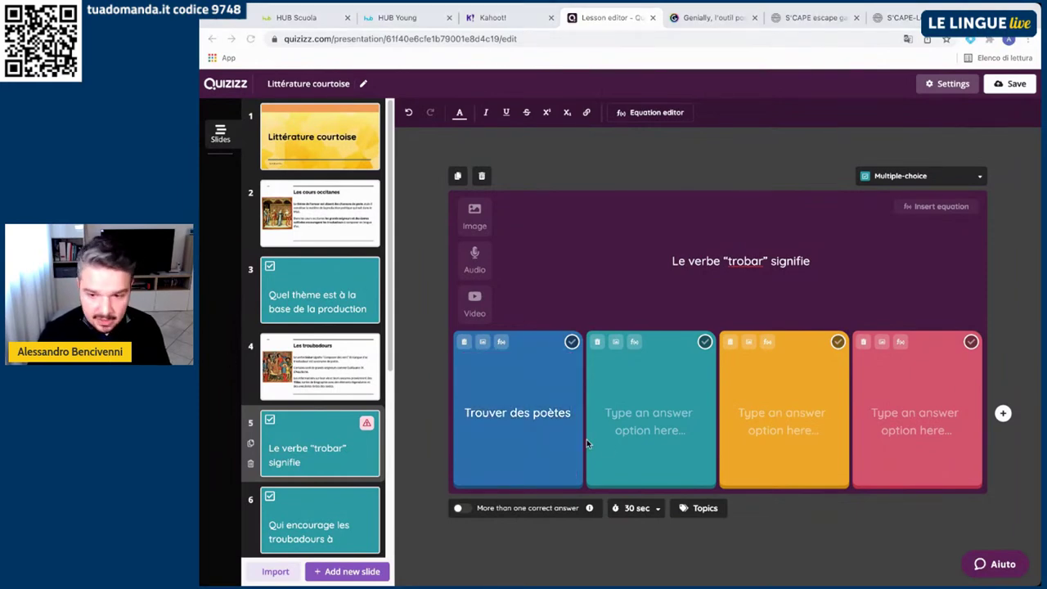
key(alt+Tab)
click(633, 431)
text(Composer des vers)
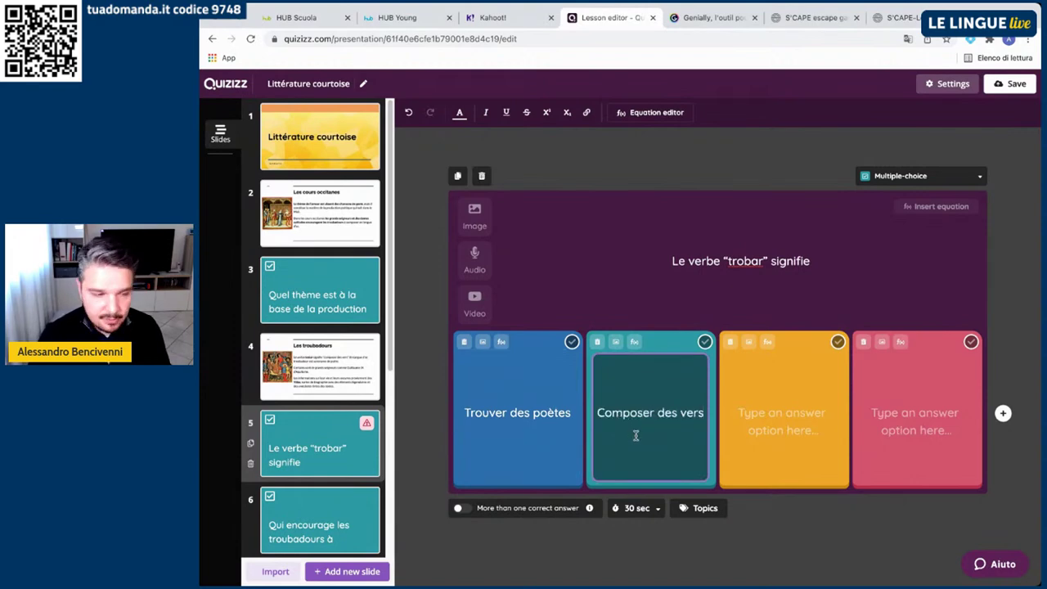
Enter "Composer pour le roi" and "Trouver un grand seigneur" as the remaining answer options and mark "Composer des vers" as correct
key(alt+Tab)
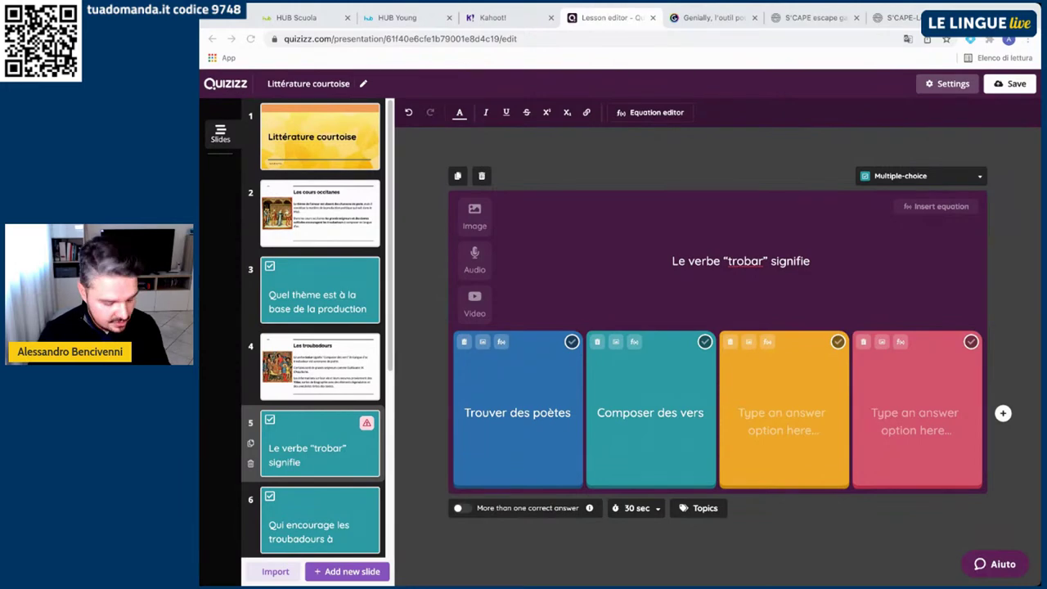
key(alt+Tab)
click(753, 414)
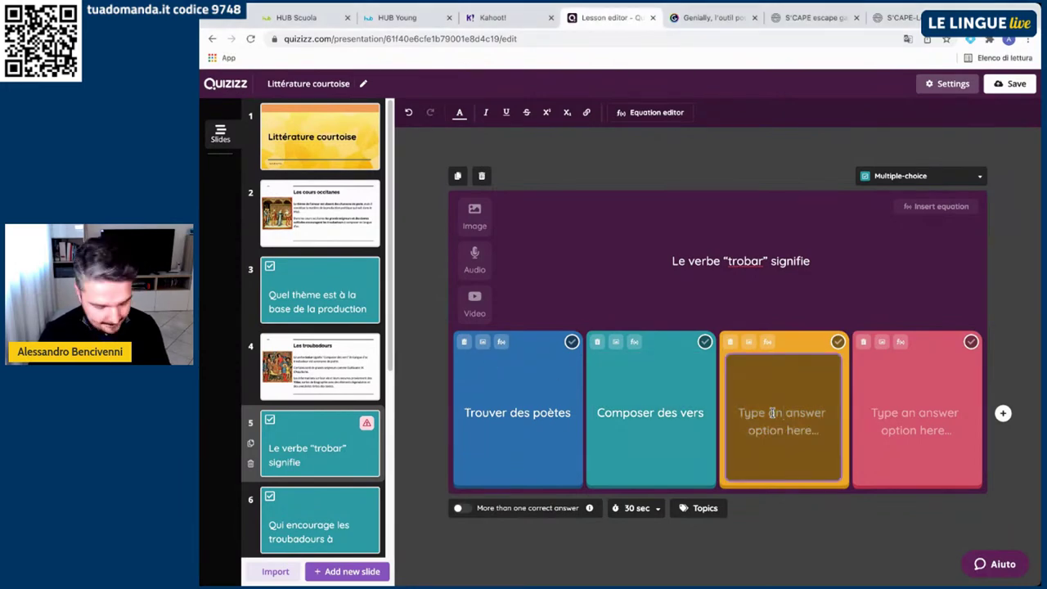
text(Composer pour le roi)
key(alt+Tab)
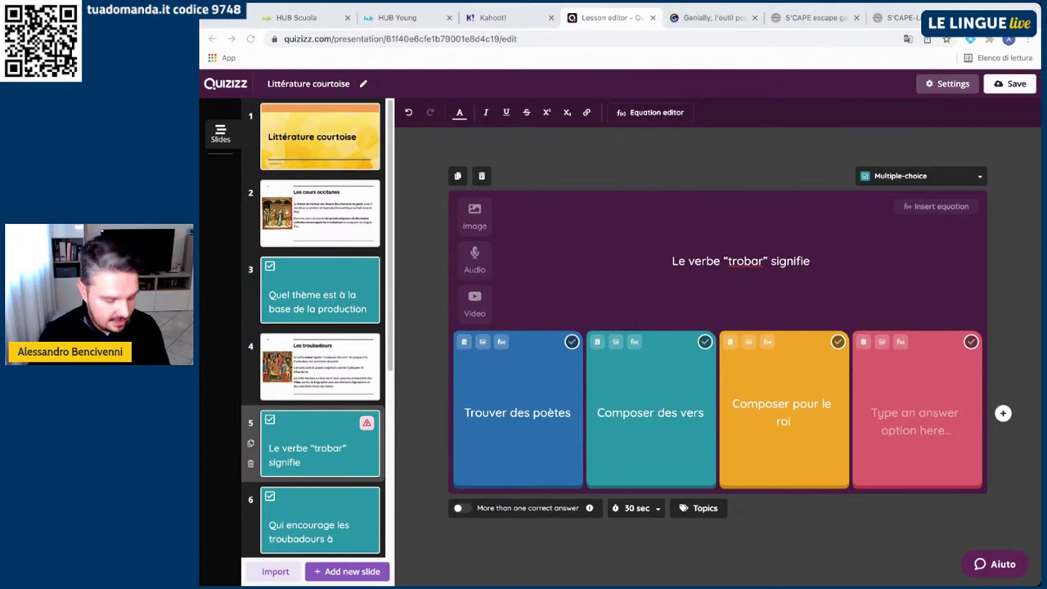
click(899, 417)
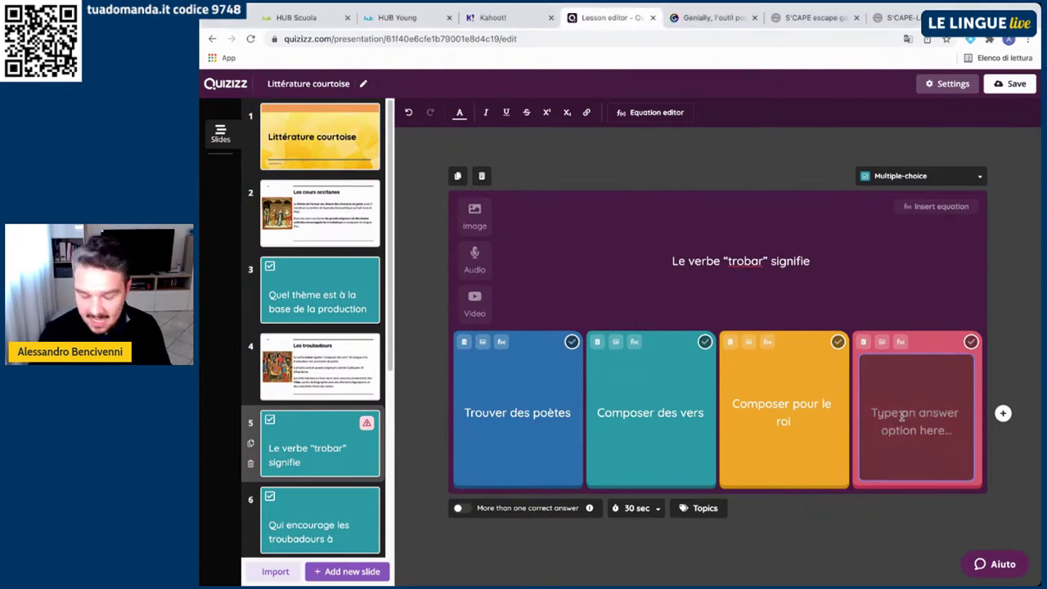
text(Trouver un grand seigneur)
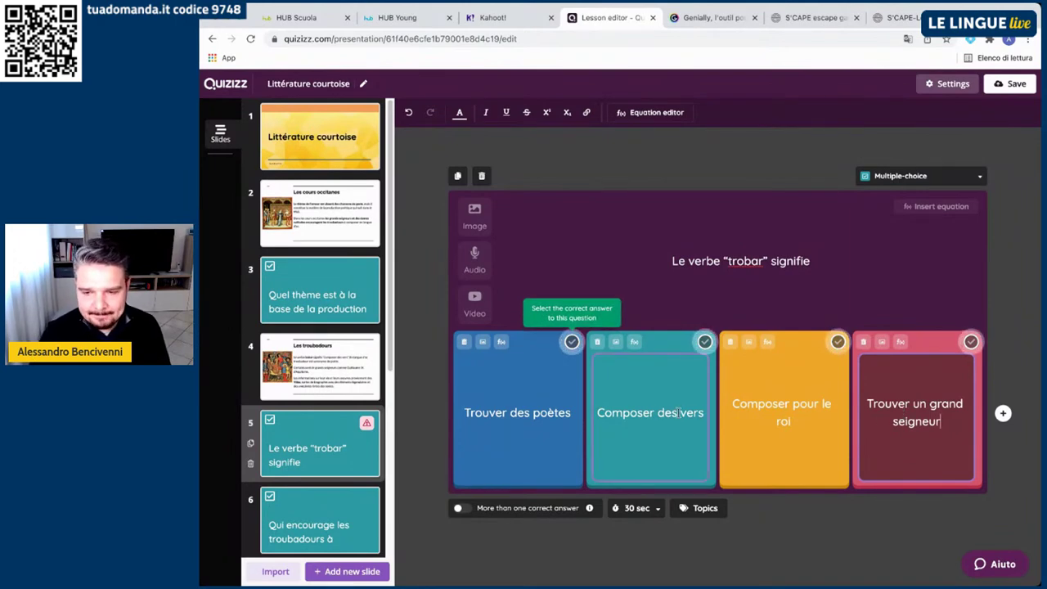
click(704, 342)
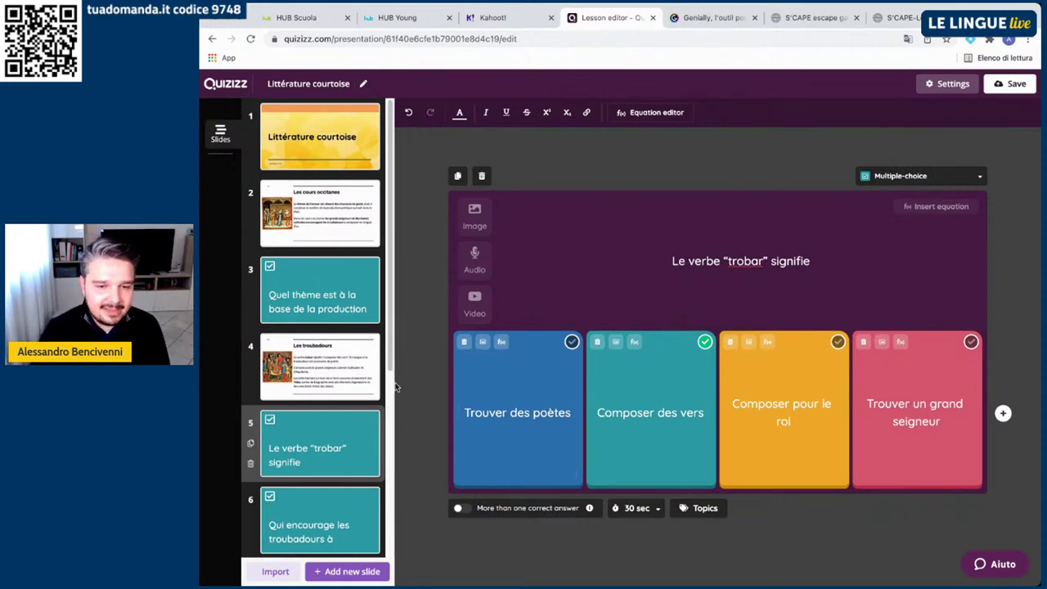
Review the "Les troubadours" slide and the question about who encourages the troubadours
scroll(378, 370, down, 1)
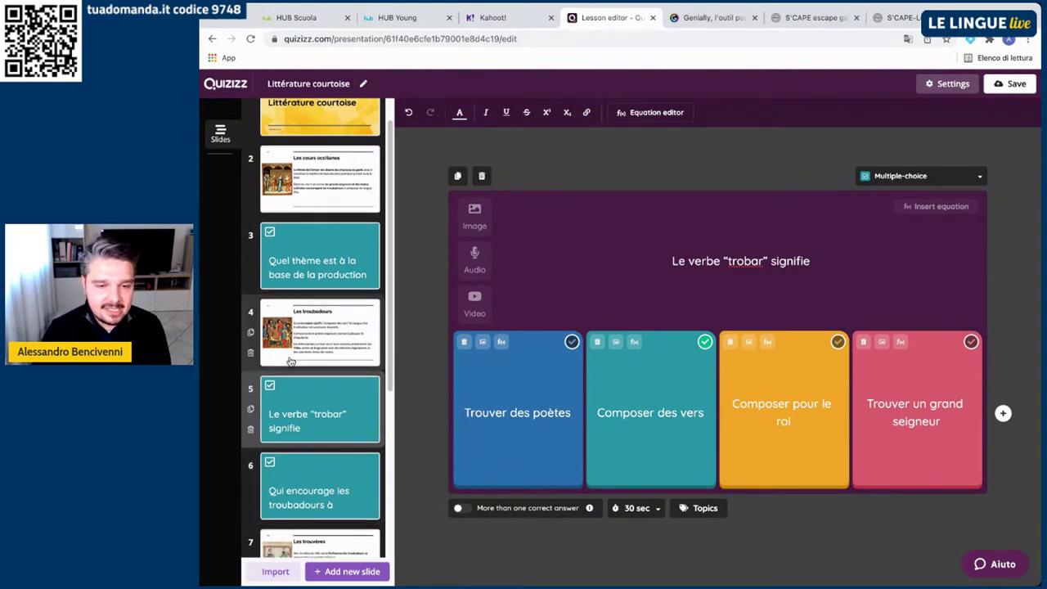
click(345, 344)
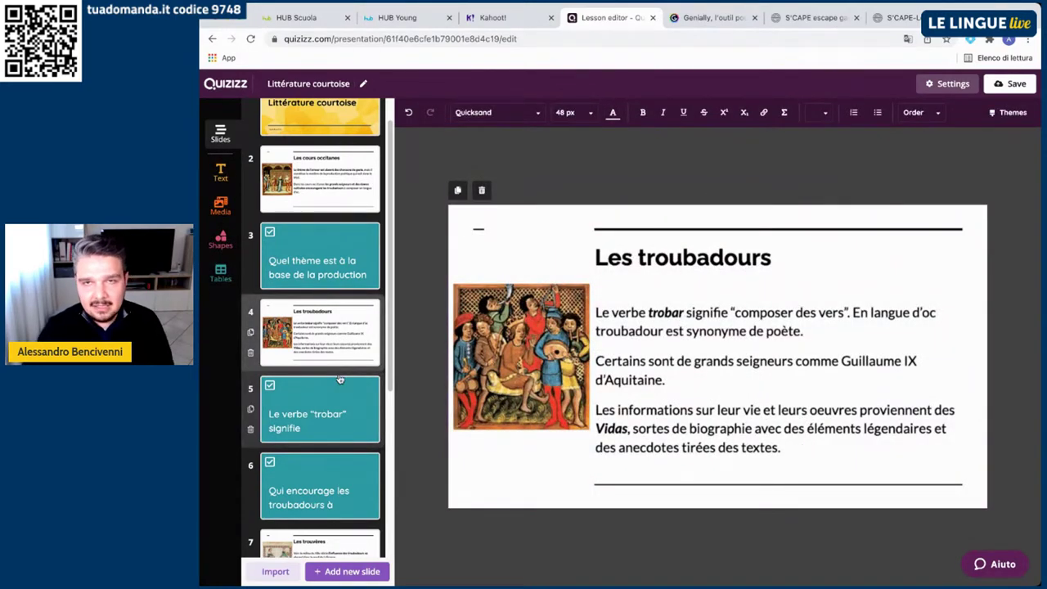
scroll(339, 378, down, 1)
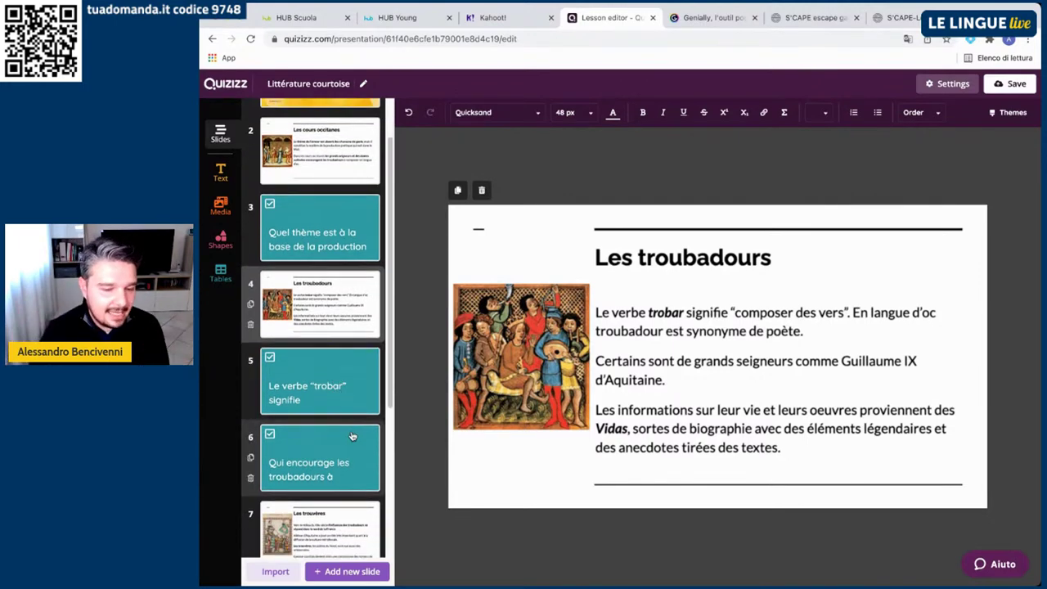
click(354, 438)
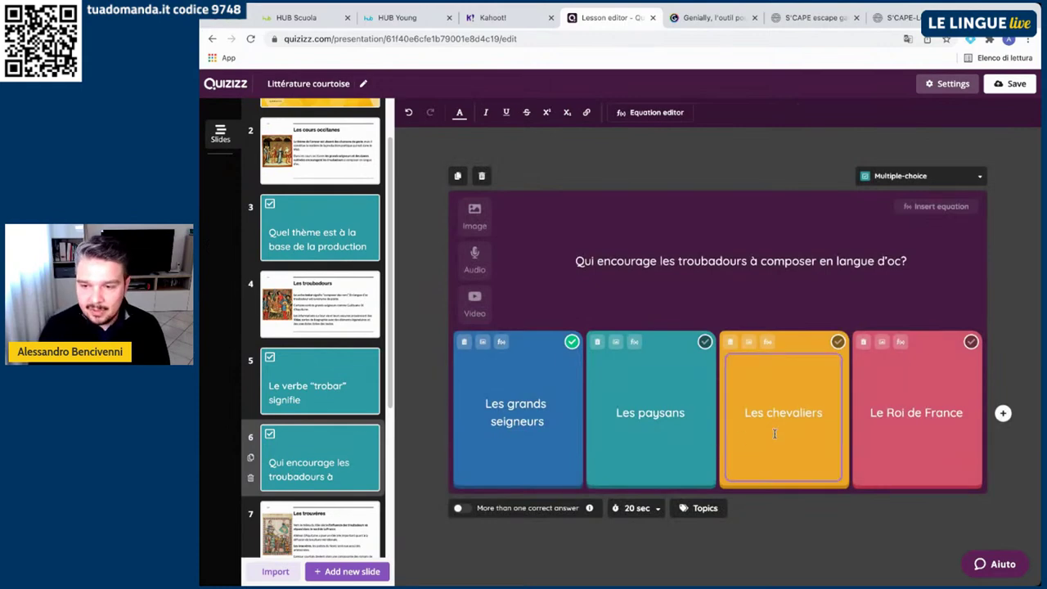
Move the "Le verbe "trobar" signifie" question directly below the question about who encourages the troubadours
click(360, 394)
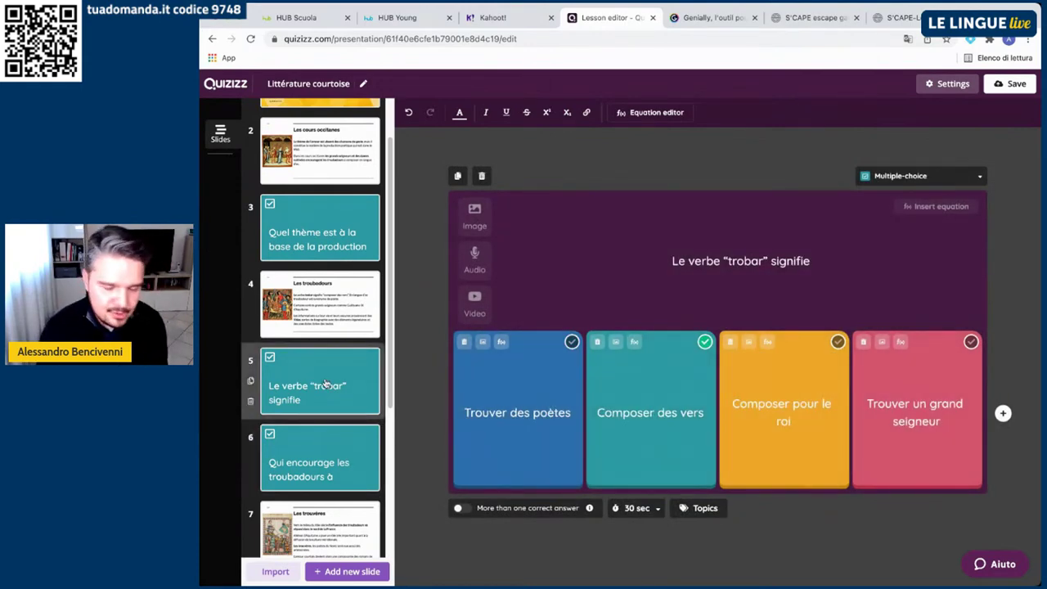
drag(325, 384, 319, 442)
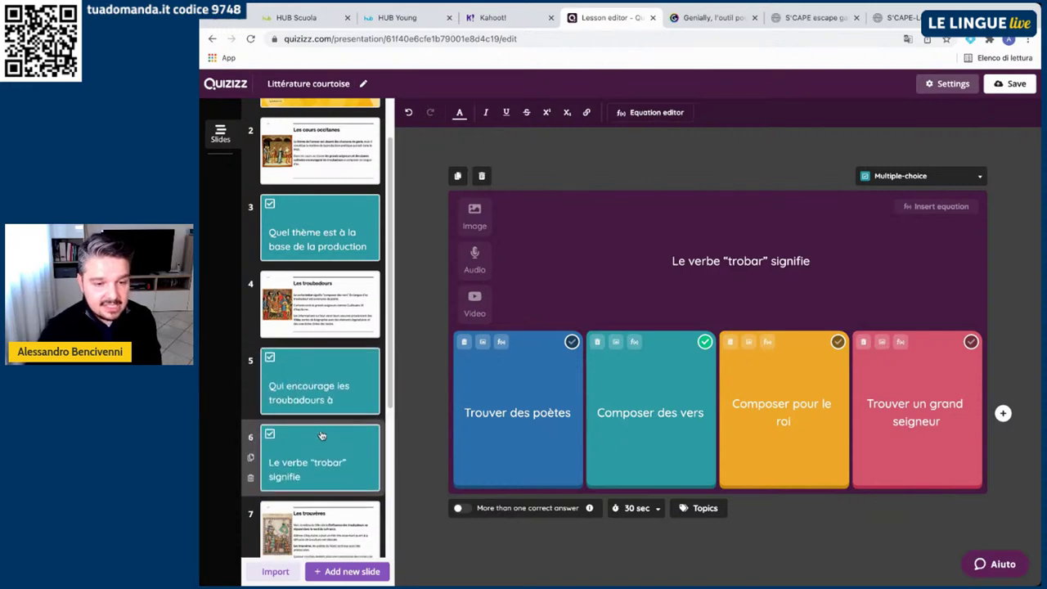
scroll(348, 398, down, 1)
click(344, 389)
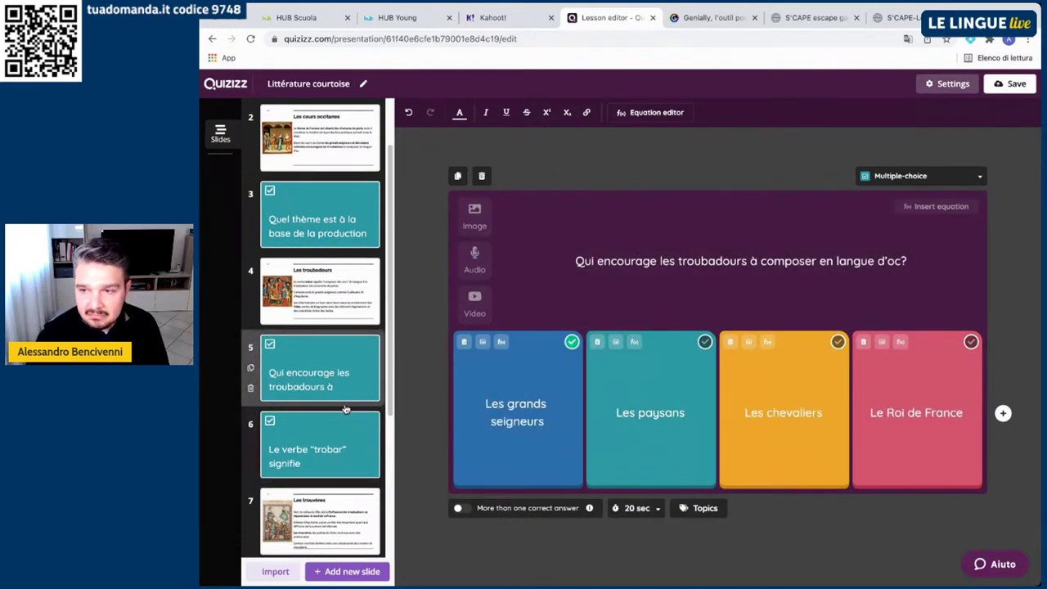
Add a Draw question with the text "Reliez la conception de l'amour à ses caractéristiques correctes"
scroll(332, 429, down, 3)
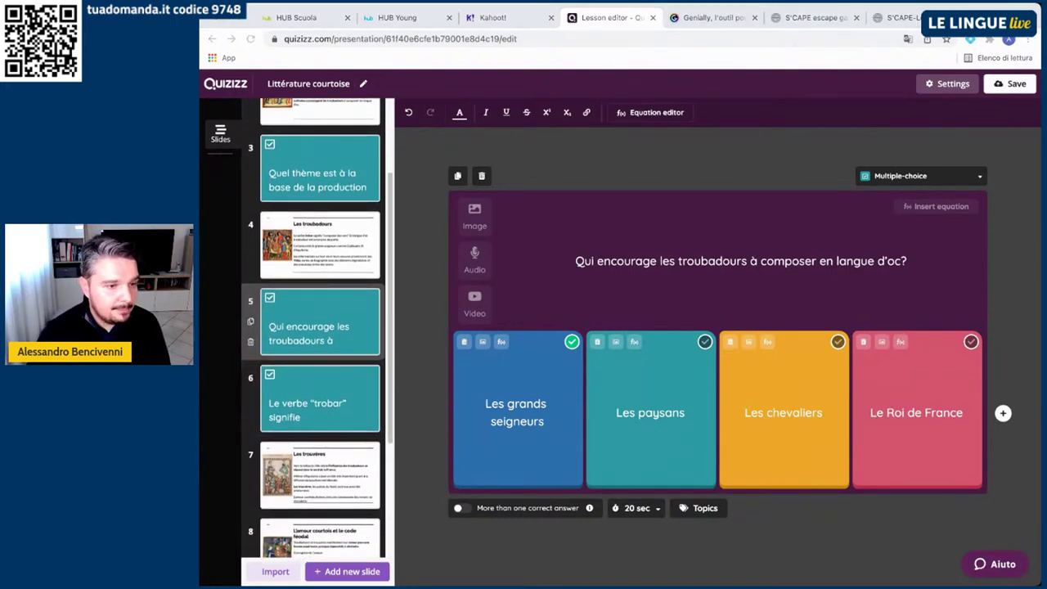
scroll(400, 436, down, 5)
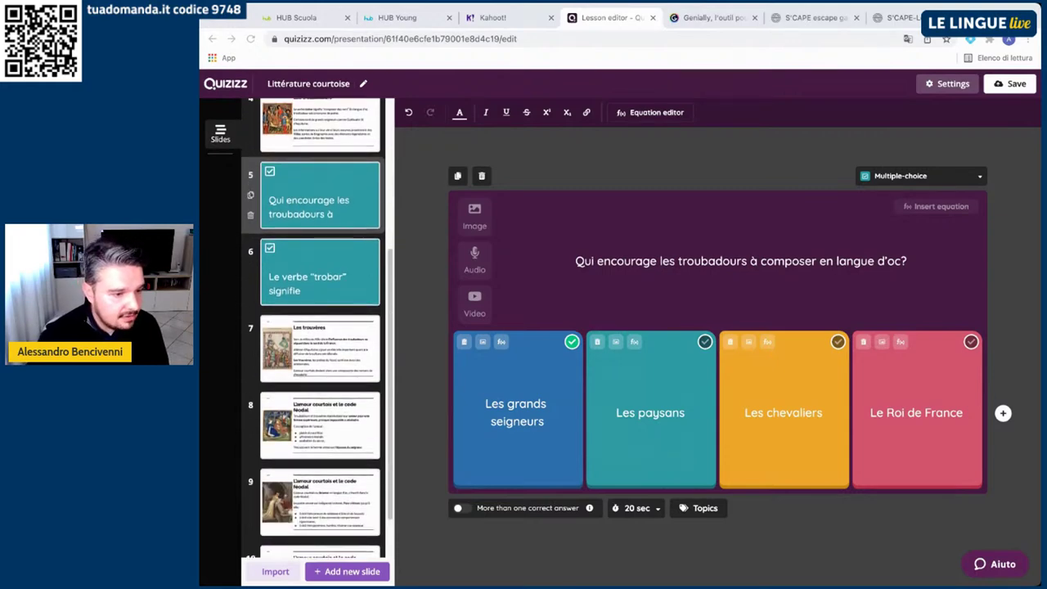
scroll(327, 482, down, 3)
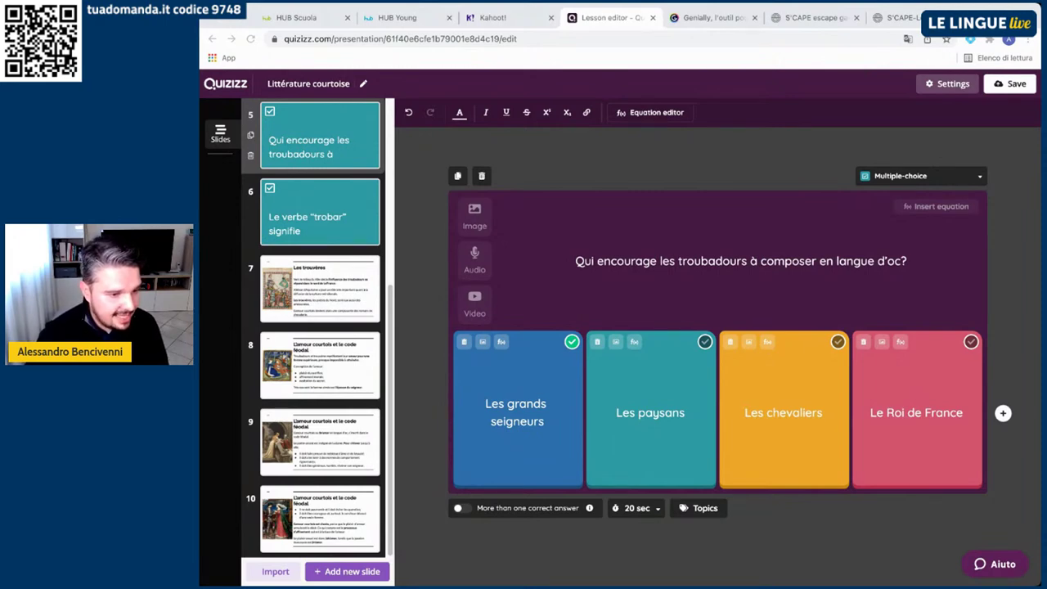
click(376, 575)
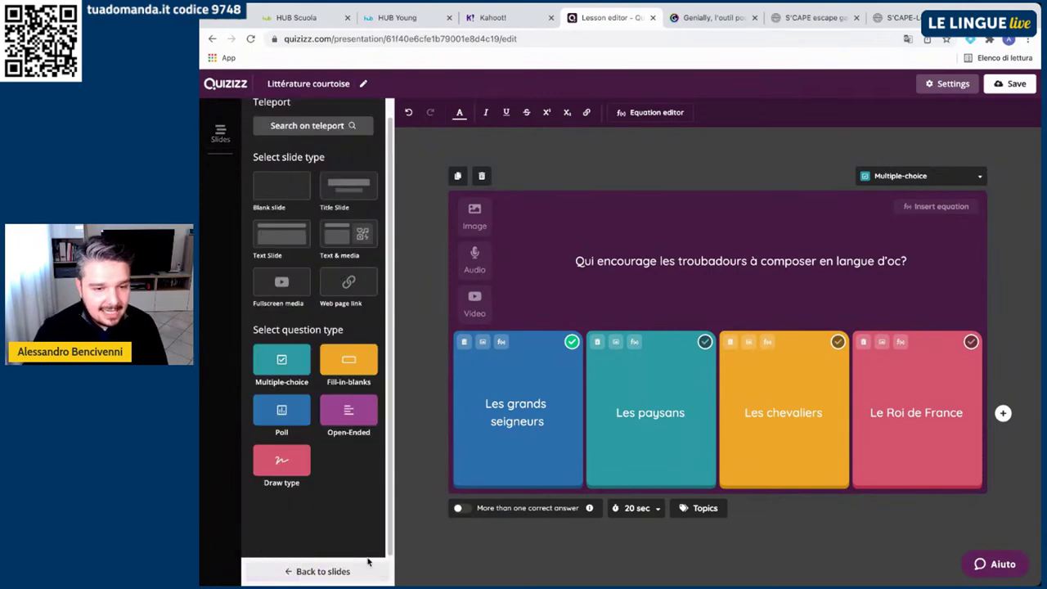
click(282, 462)
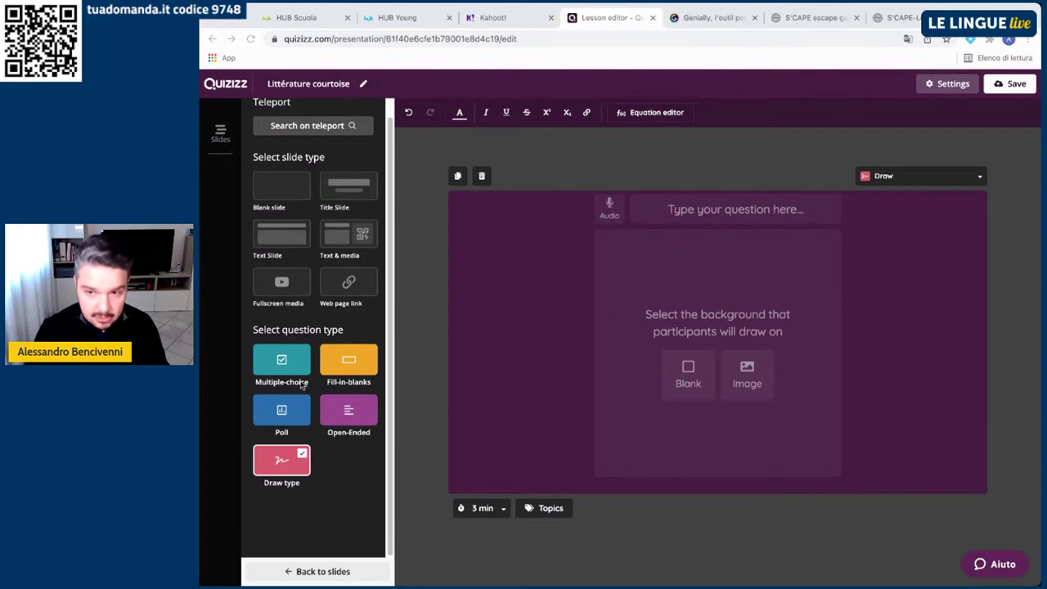
click(710, 209)
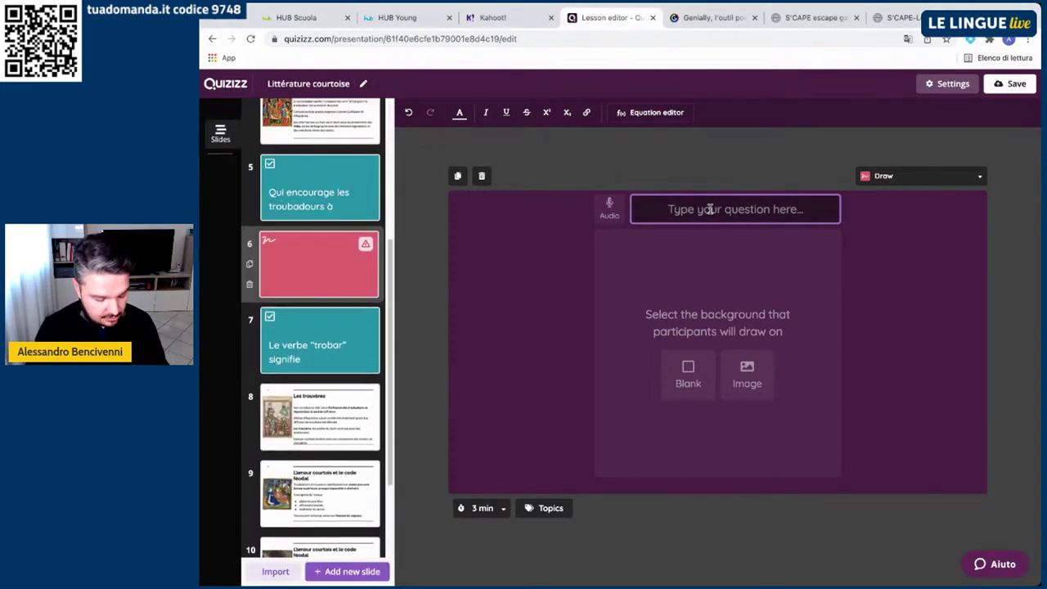
text(Reliez la conception de l'amour à ses caractéristiques correctes)
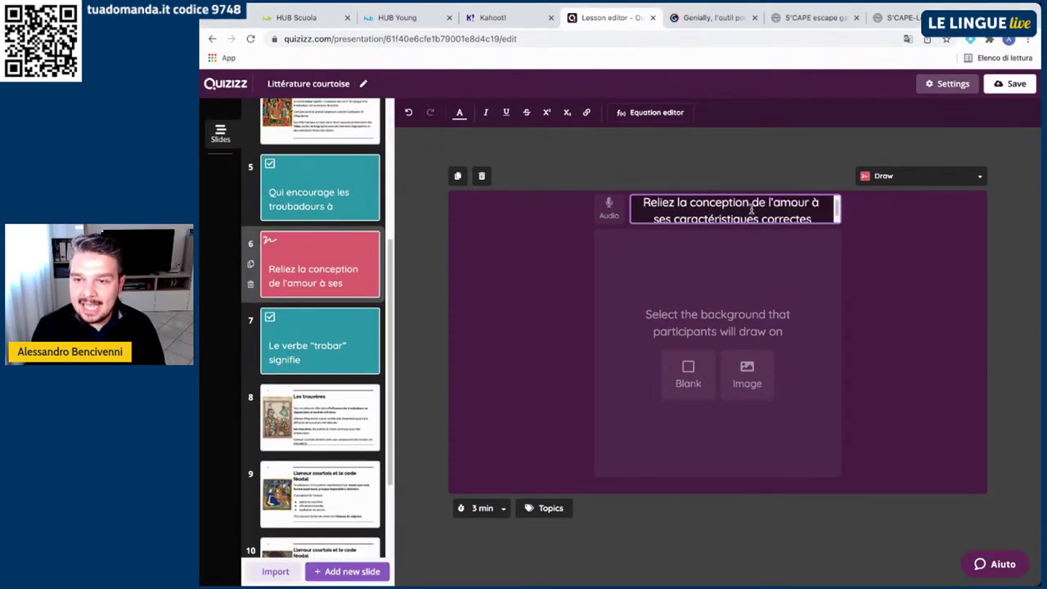
scroll(780, 215, down, 1)
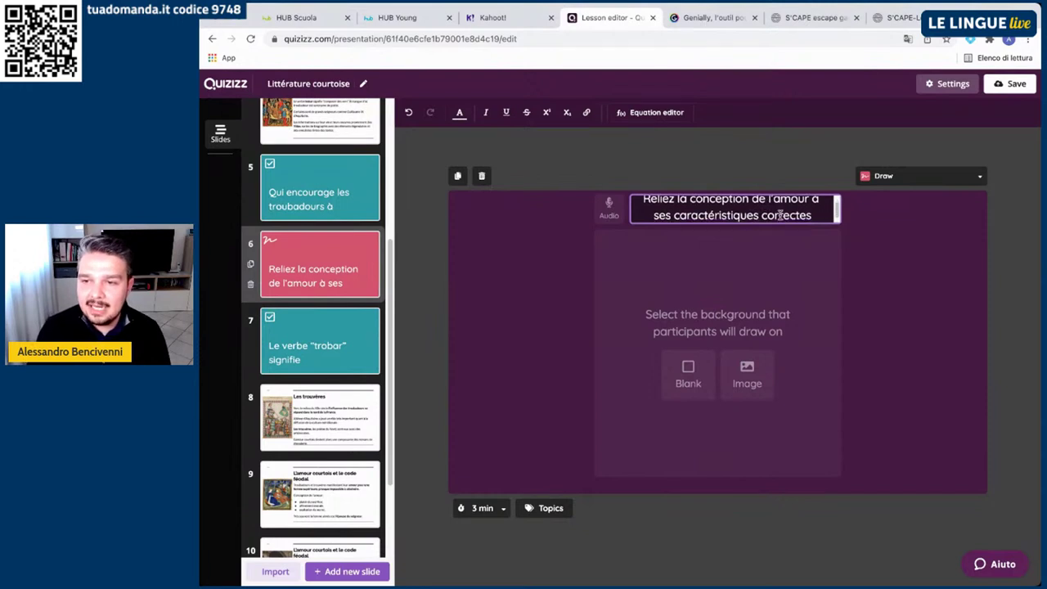
scroll(780, 214, down, 1)
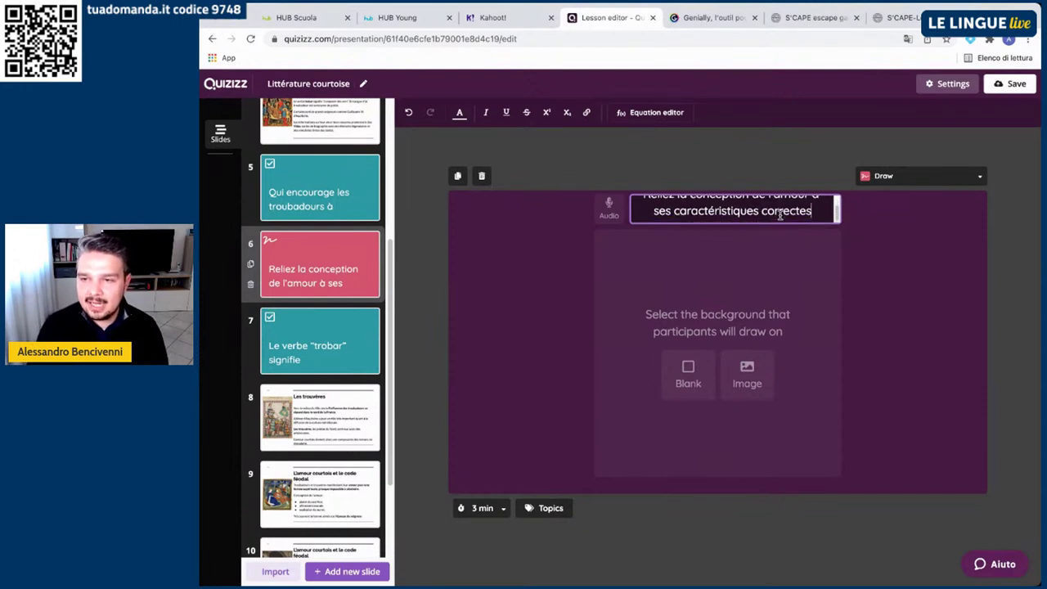
Upload the "Conception de l'amour" image with its list of characteristics as the Draw question's background
click(757, 377)
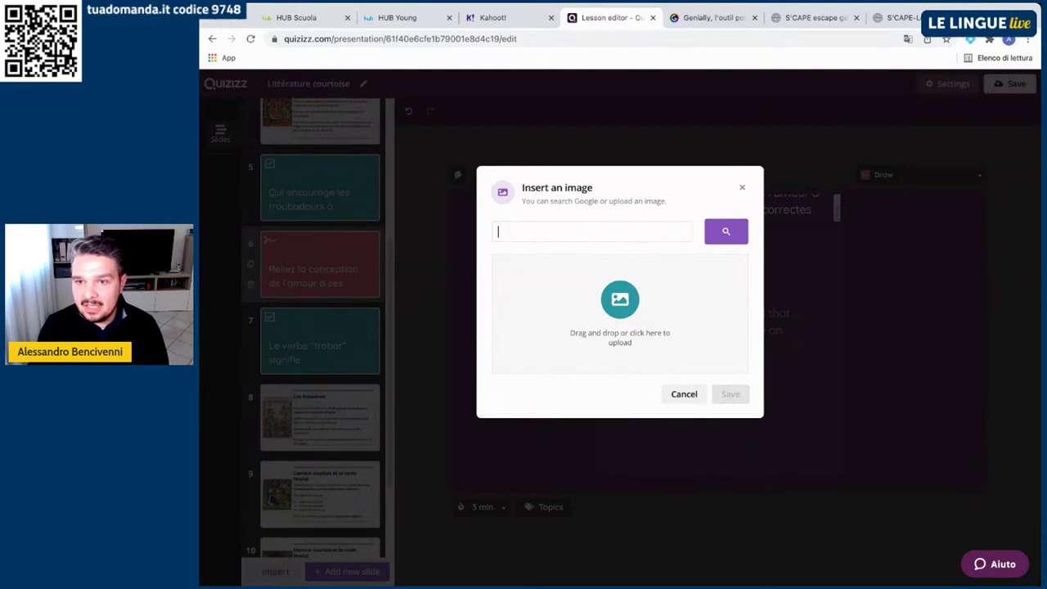
click(439, 391)
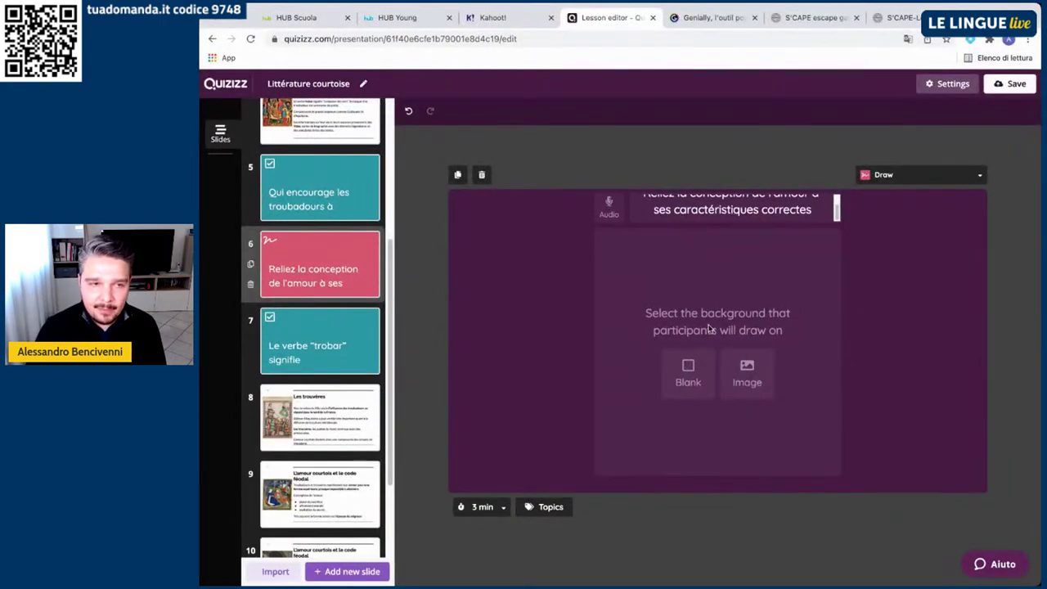
click(746, 372)
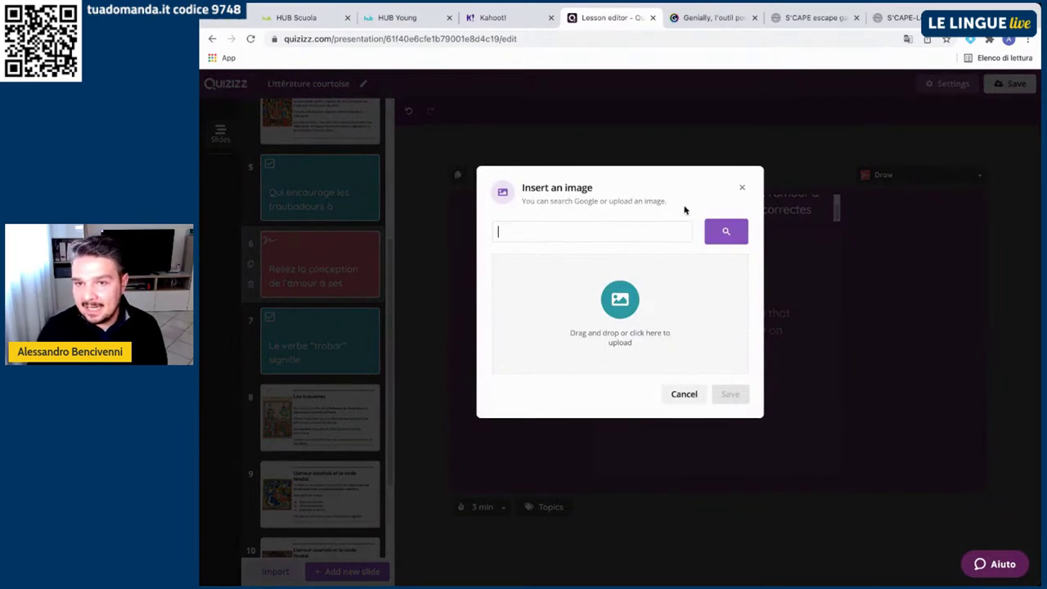
click(615, 283)
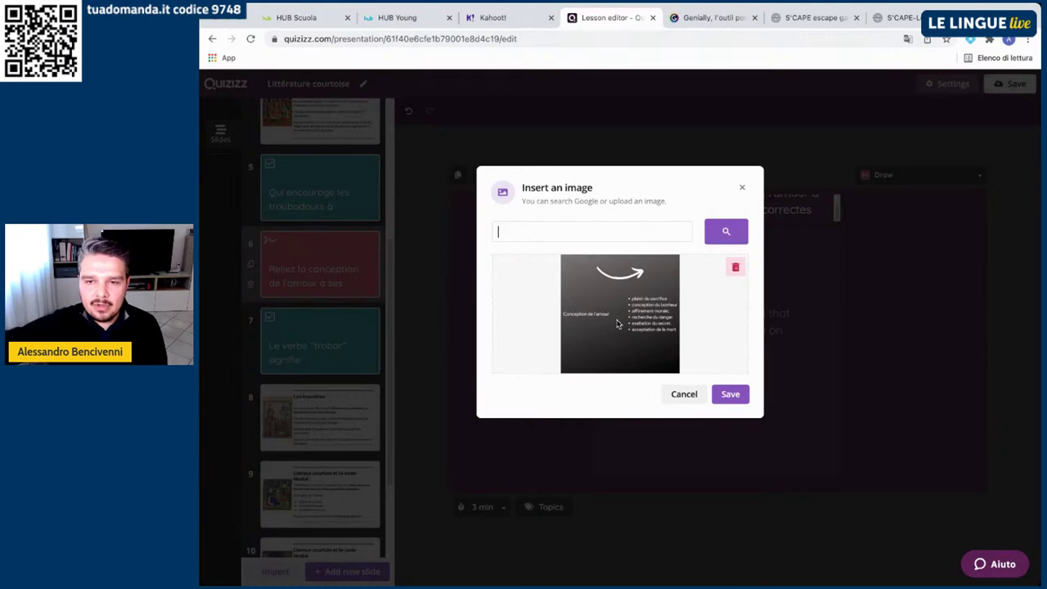
click(733, 393)
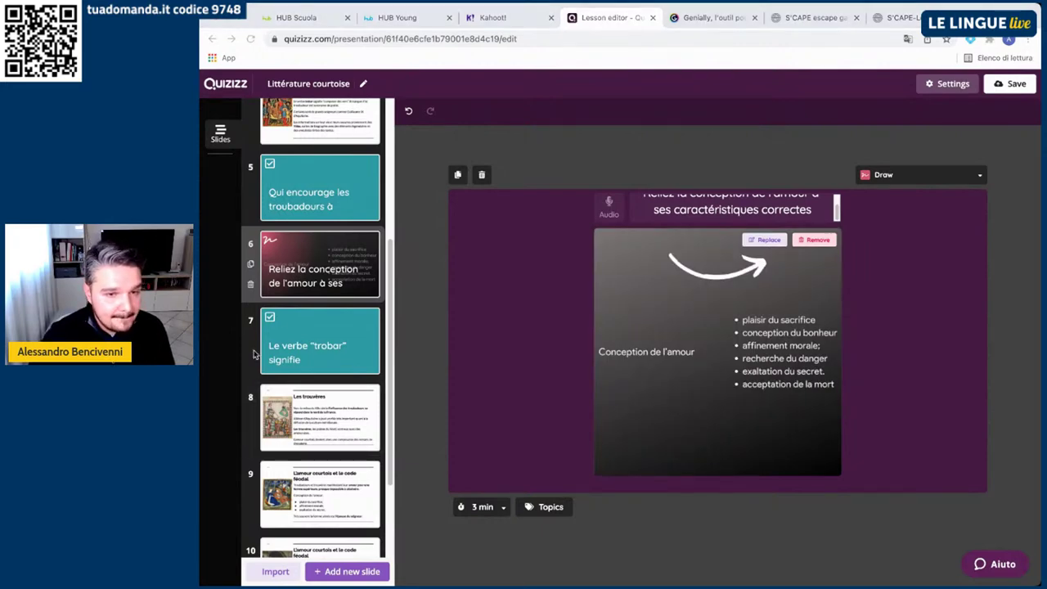
Move the Draw question directly after the first "L'amour courtois et le code féodal" slide and check both slides
scroll(310, 286, down, 2)
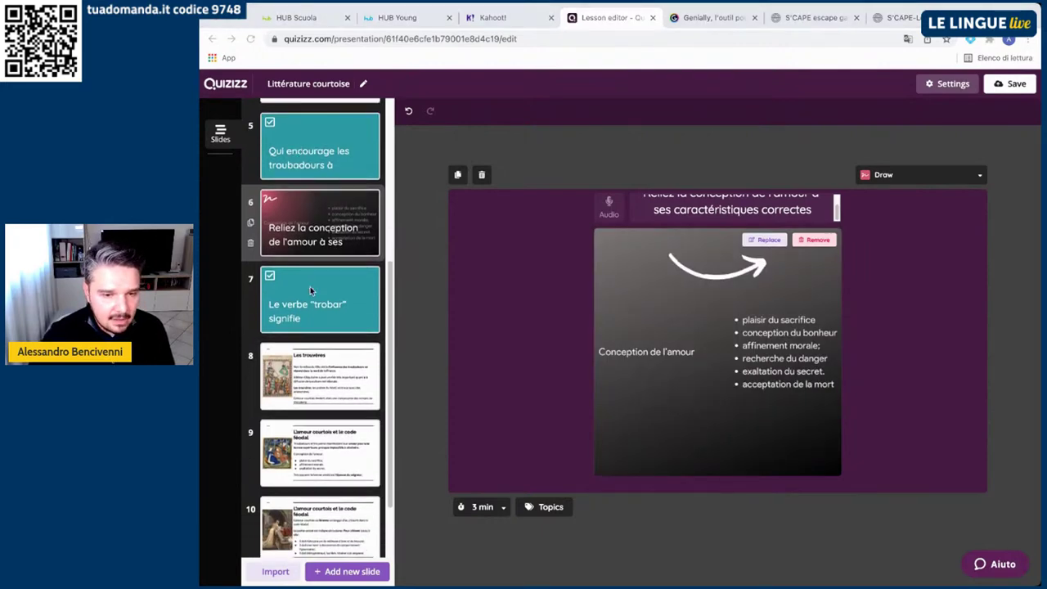
click(319, 204)
drag(305, 208, 313, 440)
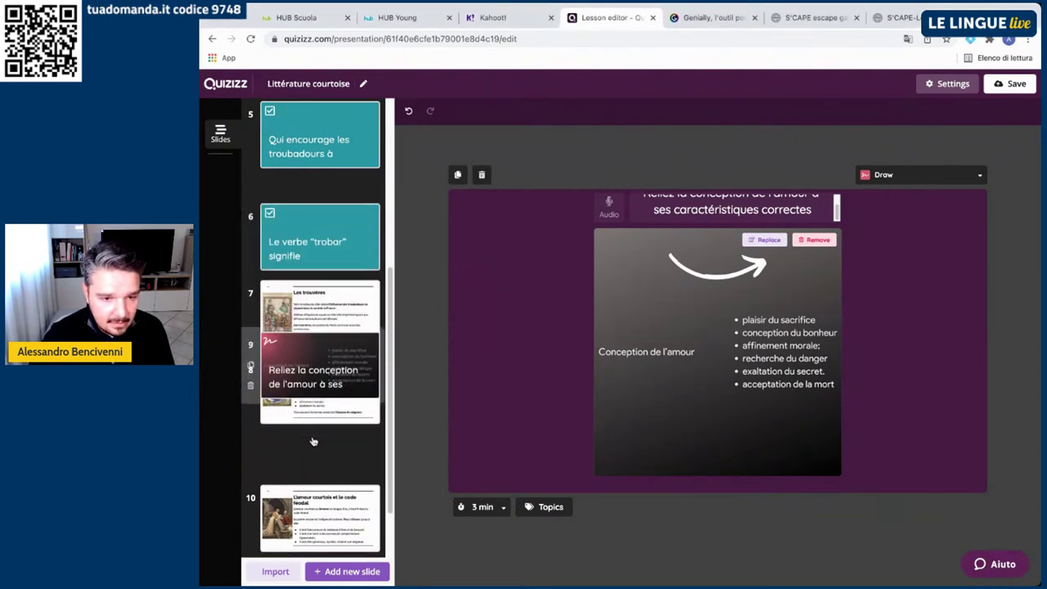
click(333, 370)
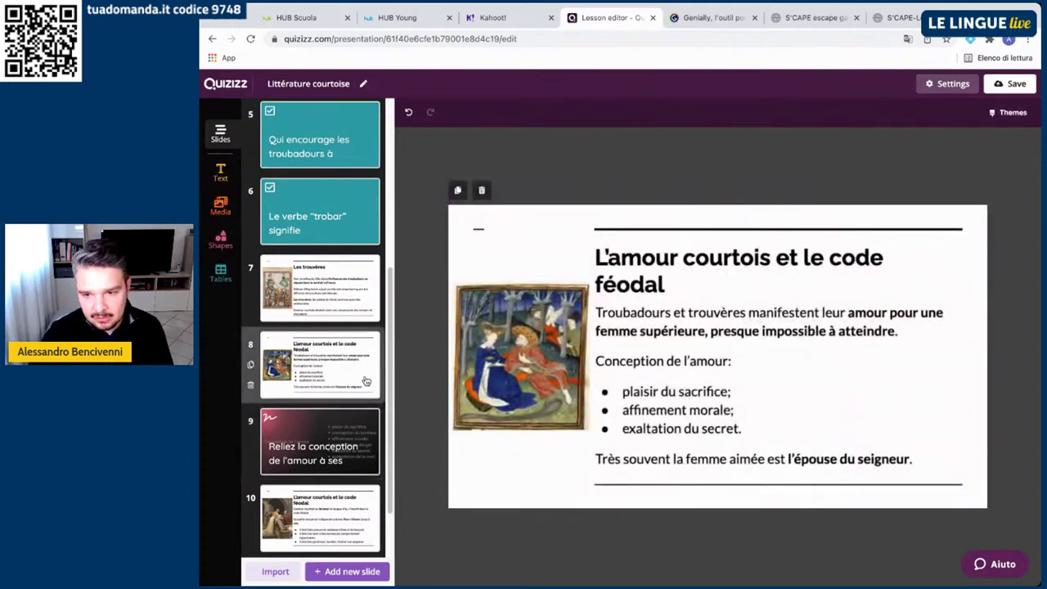
click(351, 431)
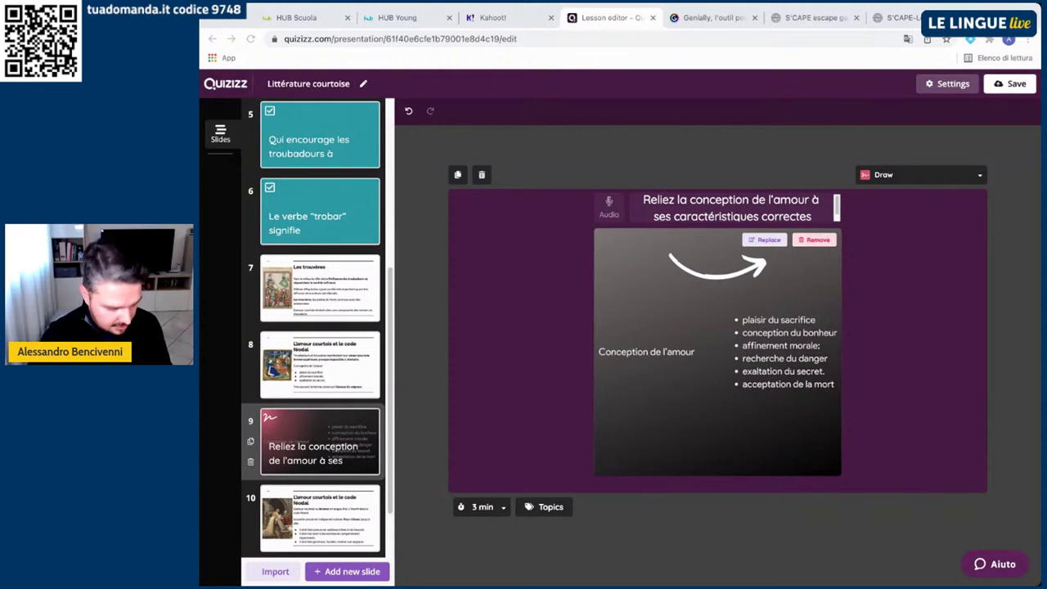
Add a fill-in-the-blank question after slide 10 reading "Pour s'élever jusqu'à la femme aimée, le poète-amant doit faire preuve de noblesse d'âme et de loyauté"
scroll(376, 495, down, 2)
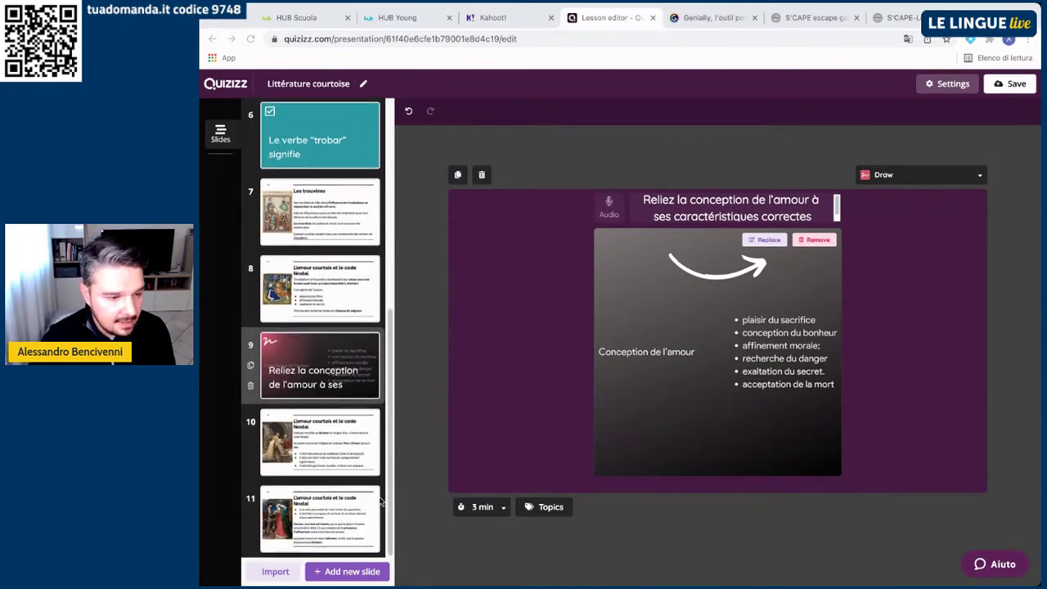
click(342, 455)
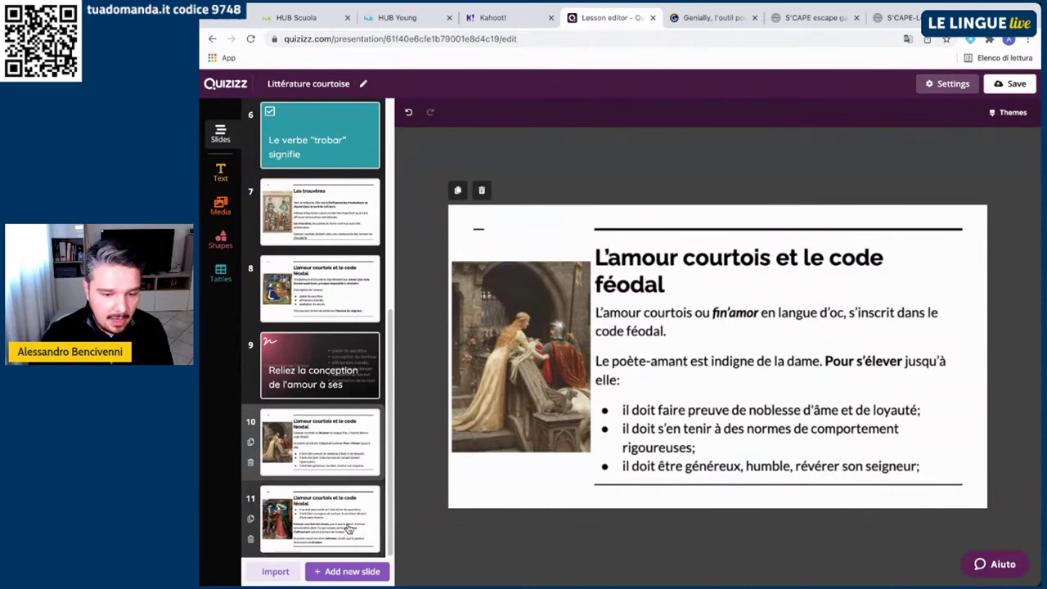
click(335, 571)
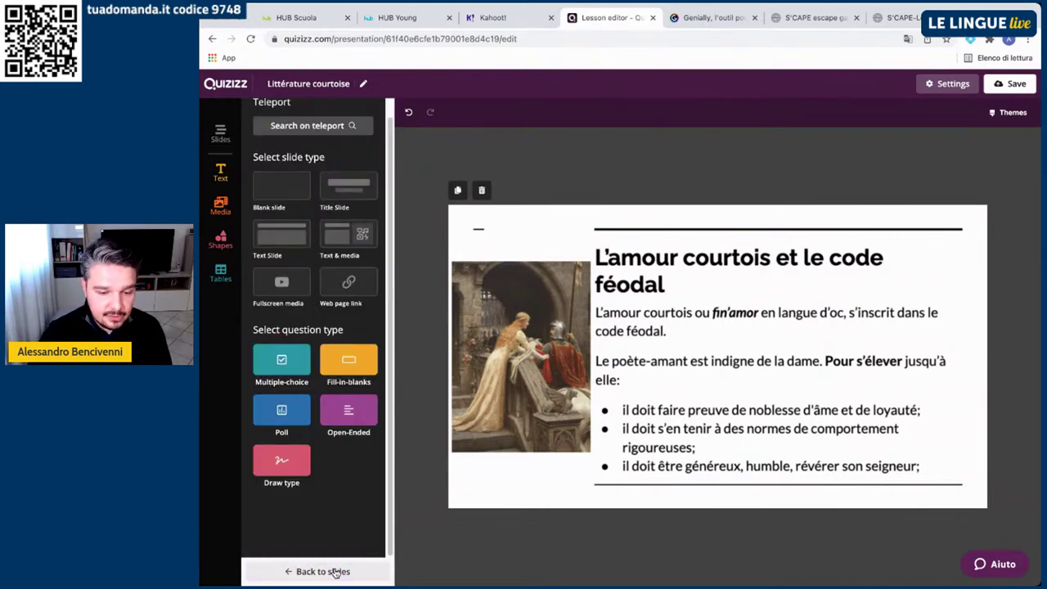
click(353, 365)
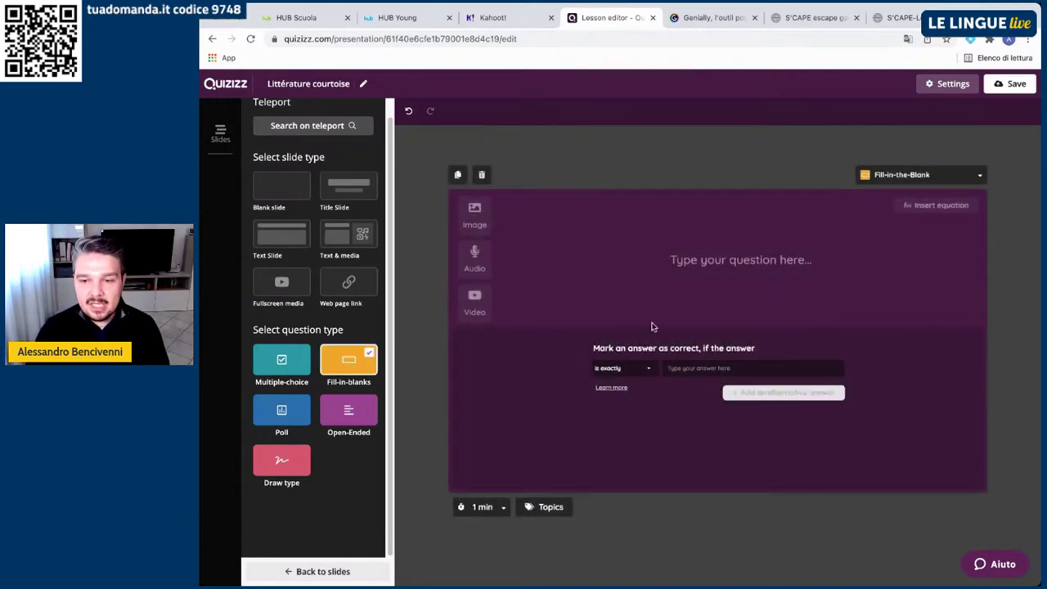
click(707, 263)
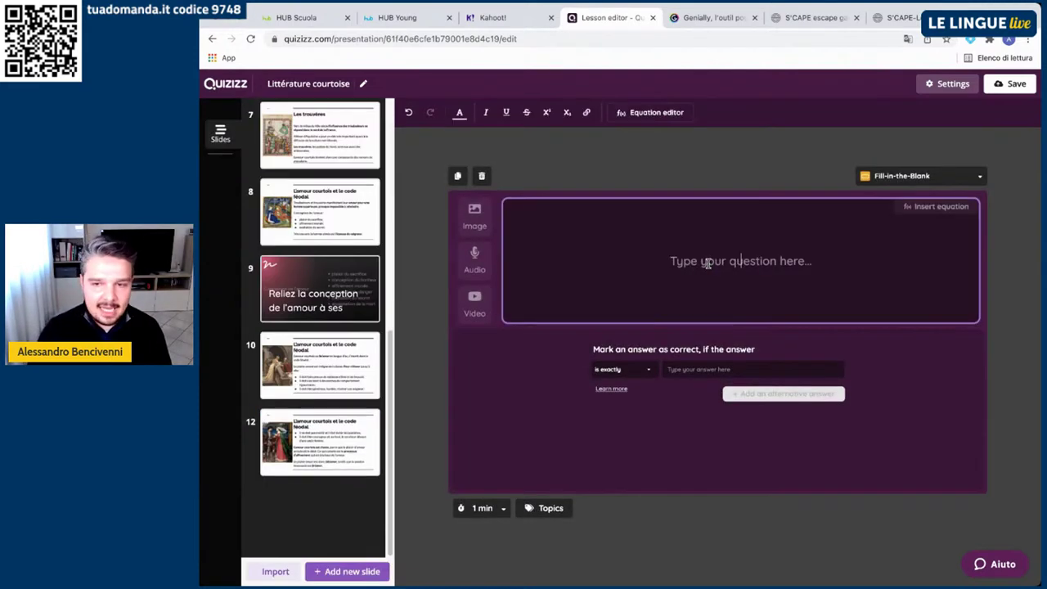
text(Pour s'élever jusqu'à la femme aimée, le poète-amant doit faire preuve de noblesse d'âme et de loyauté)
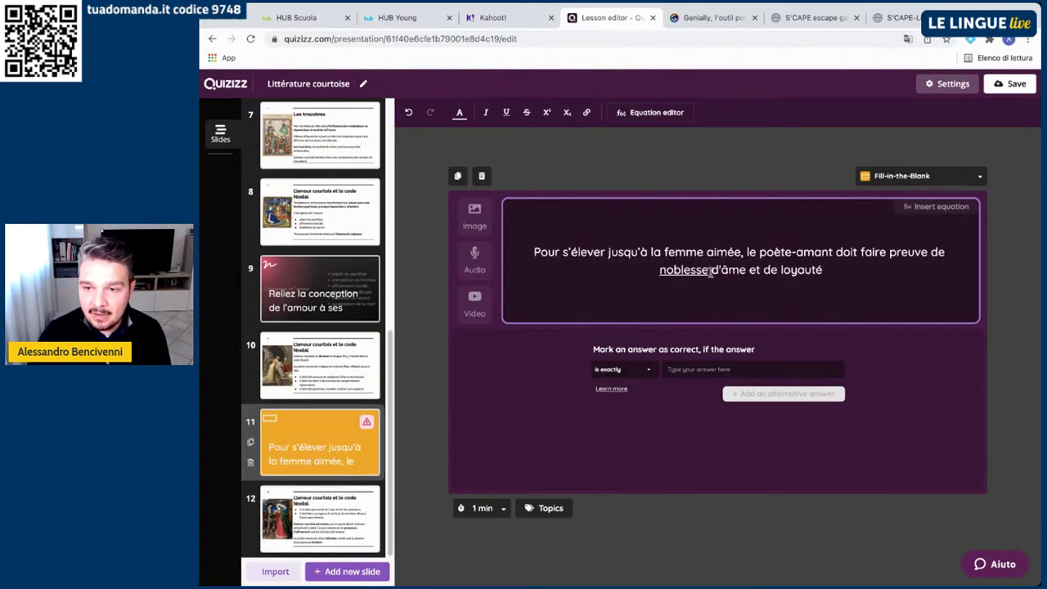
Replace "noblesse" in the question sentence with an underscore blank and enter "noblesse" as the exact correct answer
drag(708, 265, 609, 270)
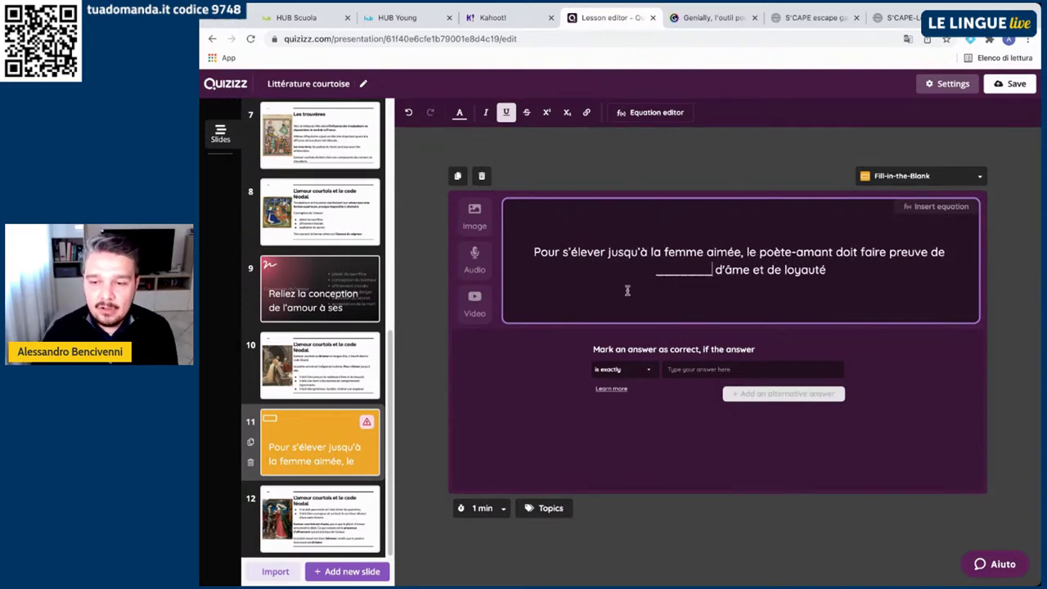
click(695, 370)
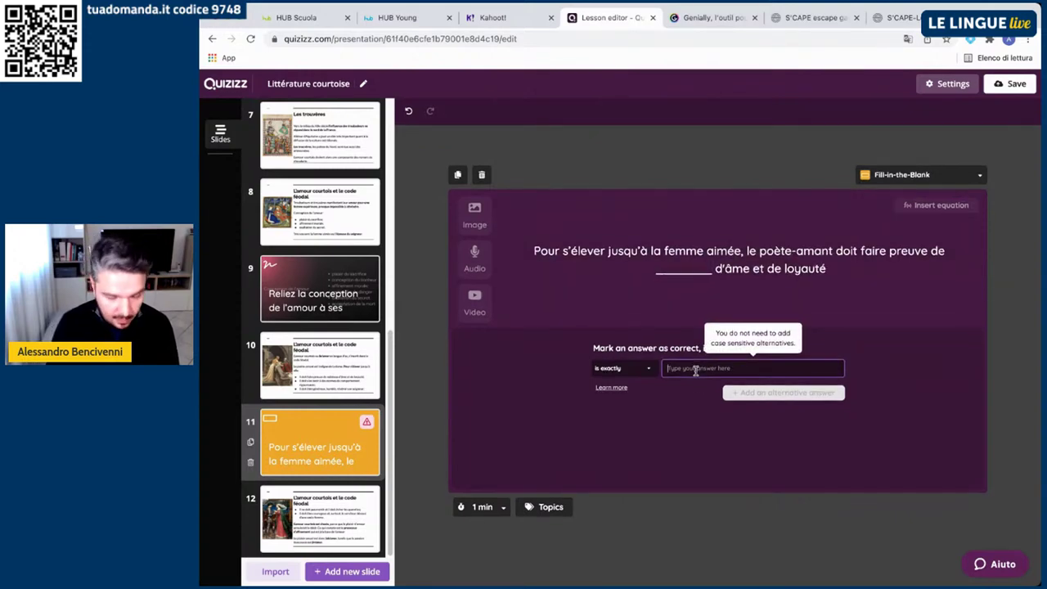
text(noblesse)
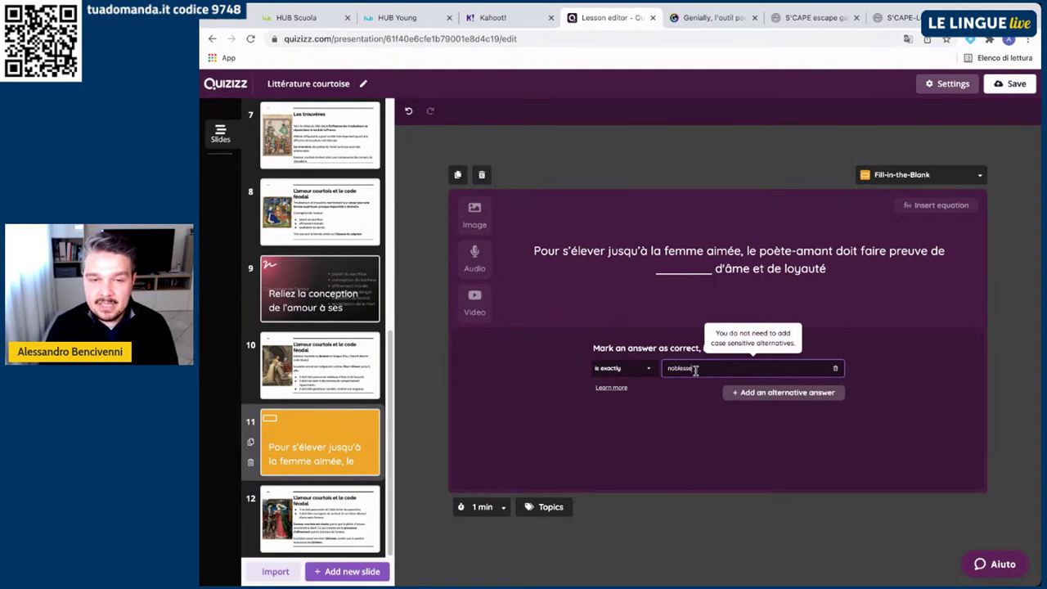